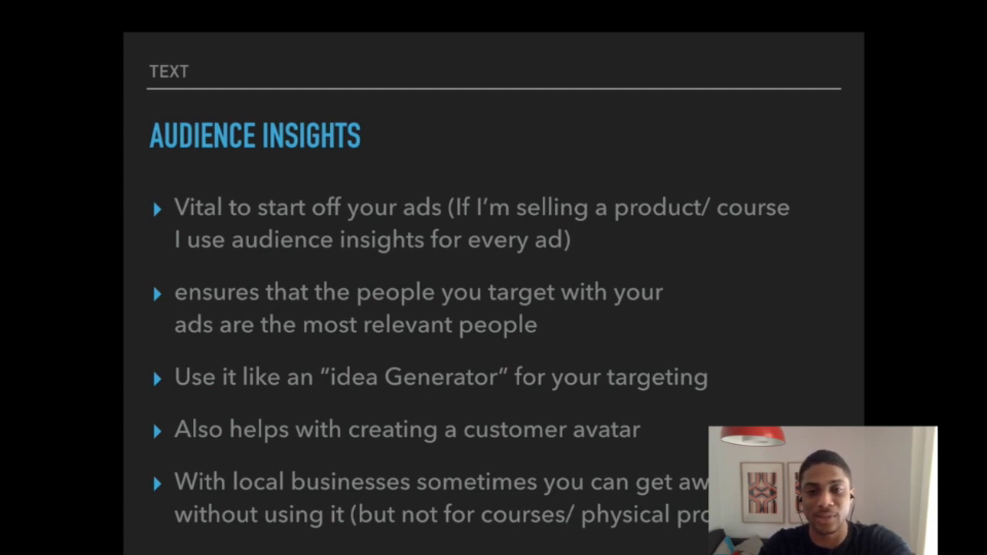
- Show the Steps slide, end the slideshow and switch to the Facebook Audience Insights page in Chrome
{"action": "key", "text": "Left"}
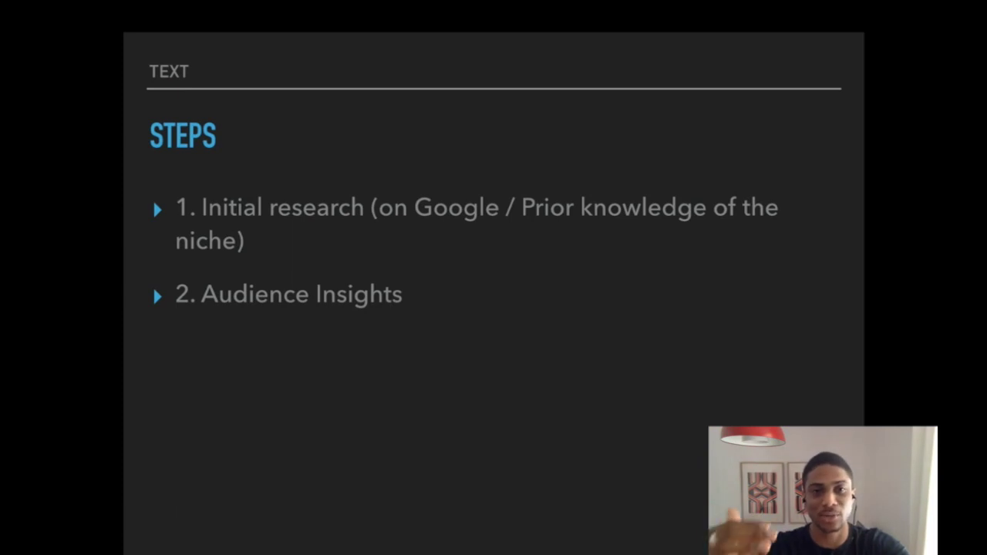
{"action": "key", "text": "Escape"}
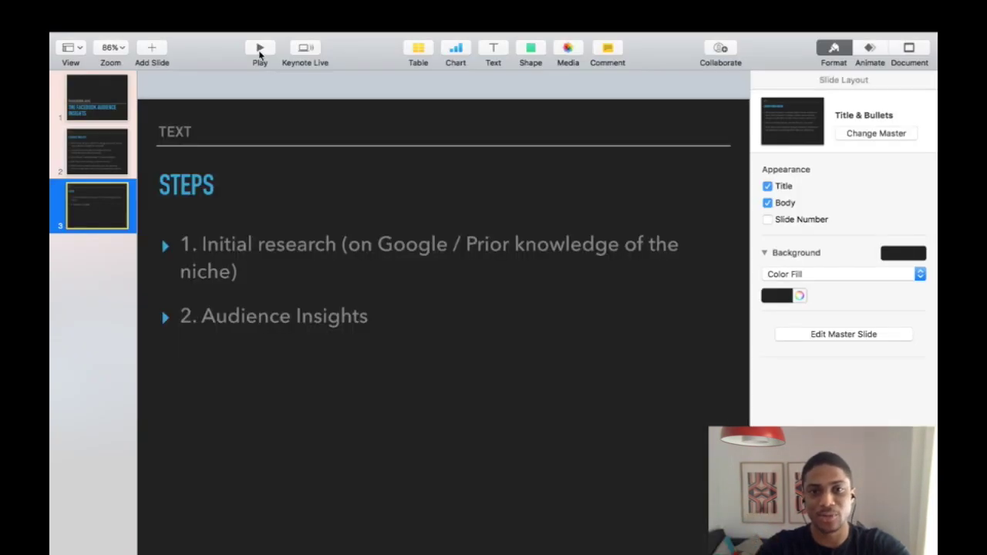
{"action": "key", "text": "ctrl+Right"}
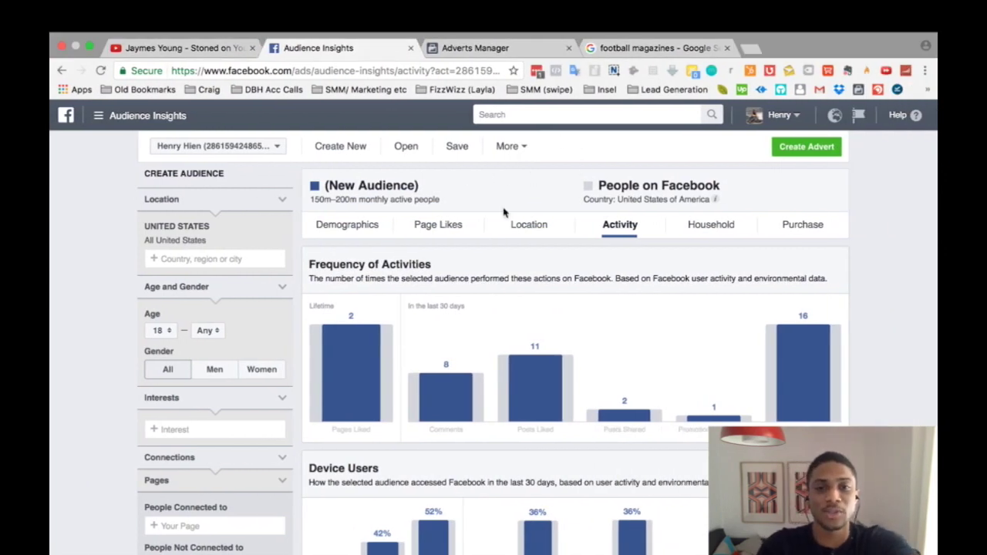
{"action": "scroll", "coordinate": [503, 223], "scroll_direction": "down", "scroll_amount": 2}
{"action": "scroll", "coordinate": [503, 209], "scroll_direction": "up", "scroll_amount": 2}
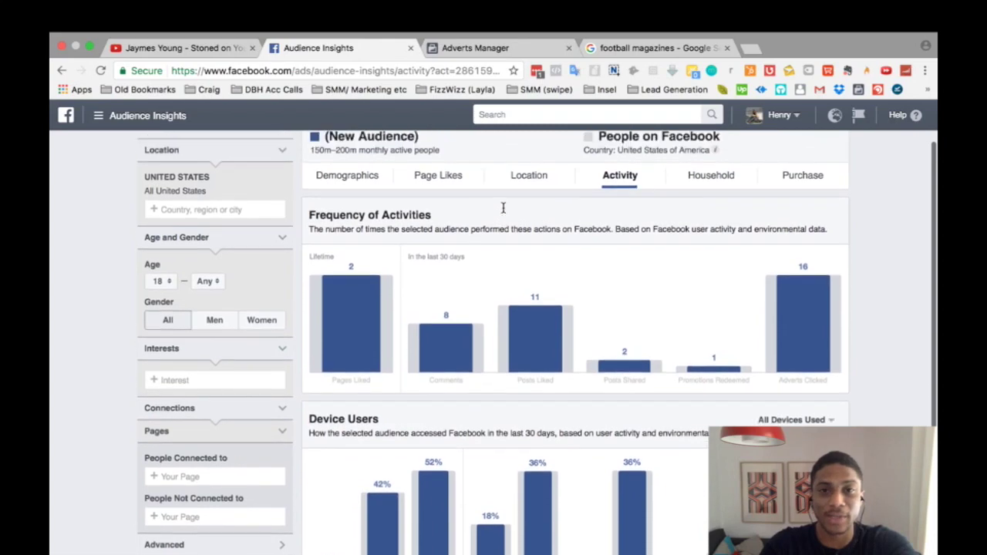
- Open Audience Insights from Adverts Manager
{"action": "left_click", "coordinate": [489, 48]}
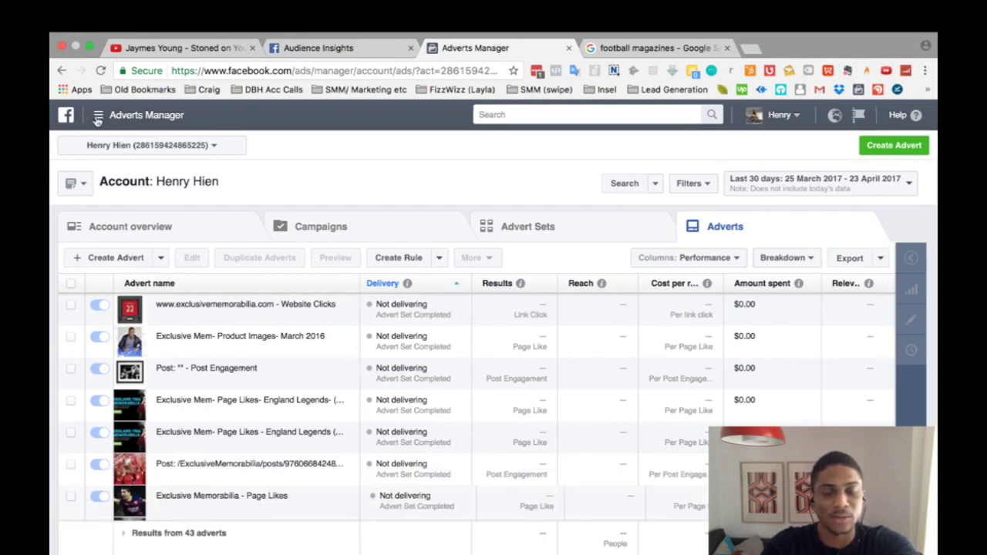
{"action": "left_click", "coordinate": [98, 120]}
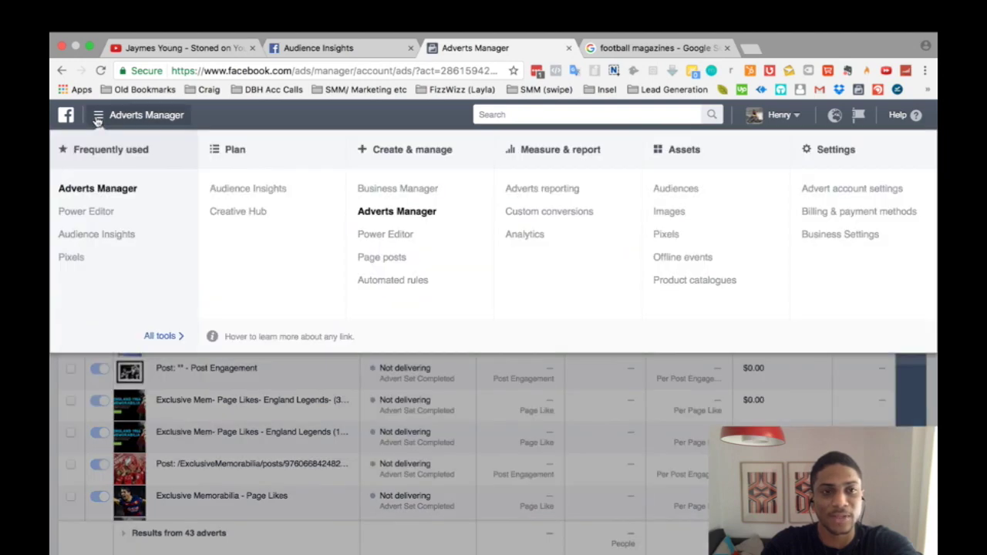
{"action": "left_click", "coordinate": [270, 192]}
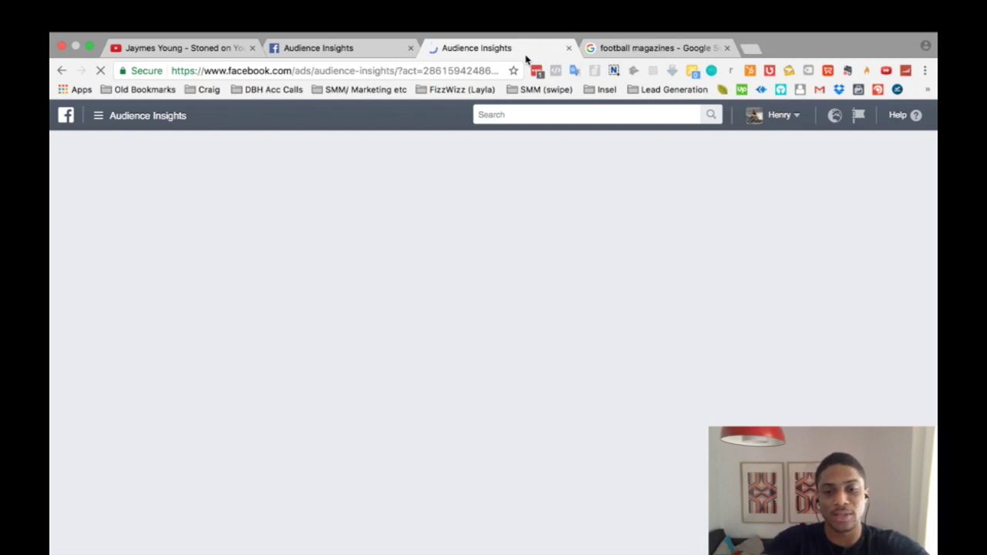
- Open the bookmarked facebook.com/ads/audience_insights page in a new browser tab
{"action": "key", "text": "super+t"}
{"action": "type", "text": "audi"}
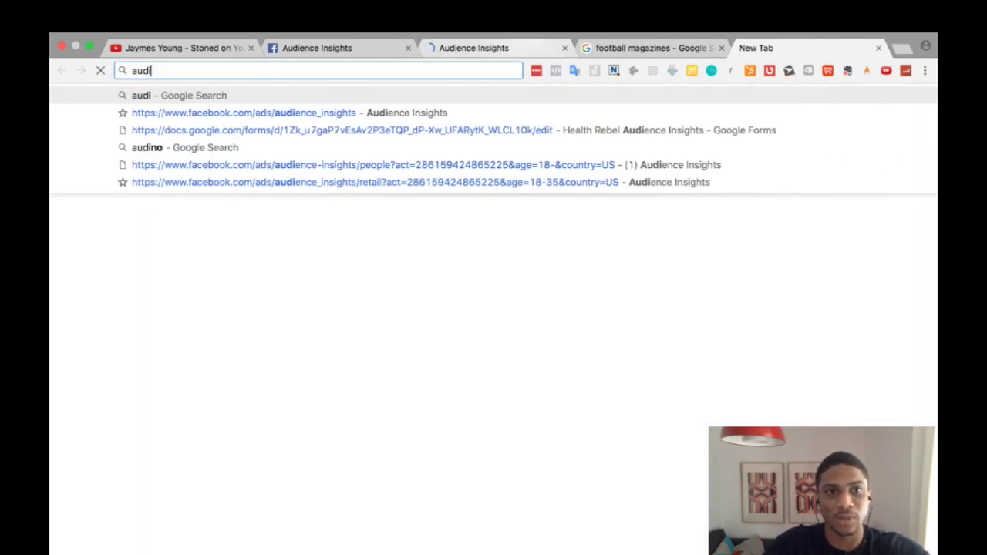
{"action": "key", "text": "BackSpace"}
{"action": "type", "text": "ience"}
{"action": "key", "text": "Down"}
{"action": "key", "text": "Return"}
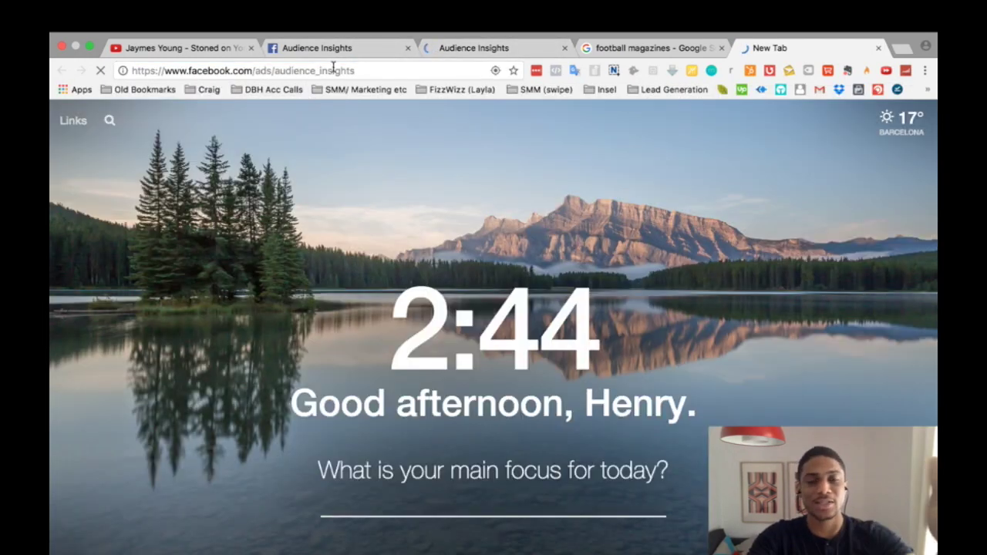
- Close the duplicate Audience Insights tab and dismiss the prompt for choosing a starting audience
{"action": "left_click", "coordinate": [333, 69]}
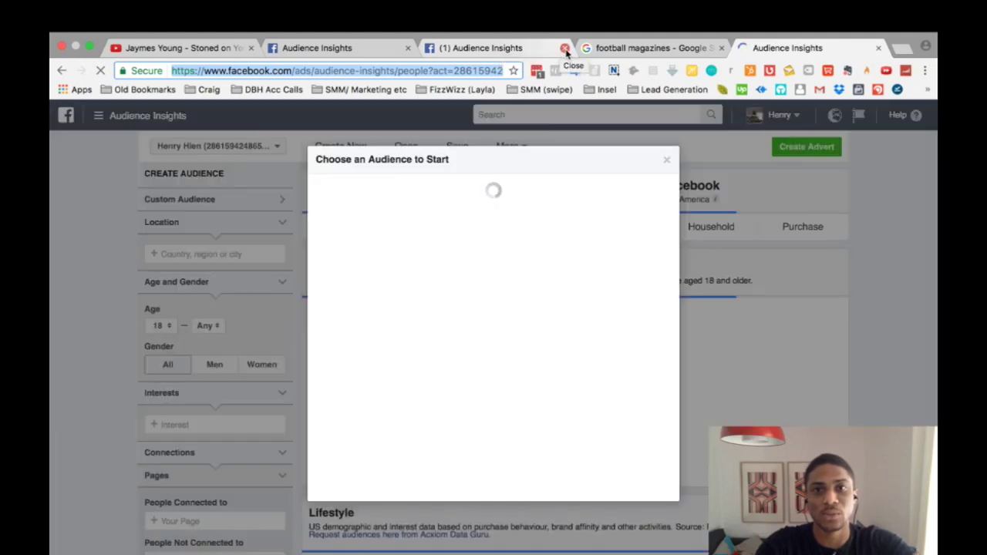
{"action": "left_click", "coordinate": [566, 48]}
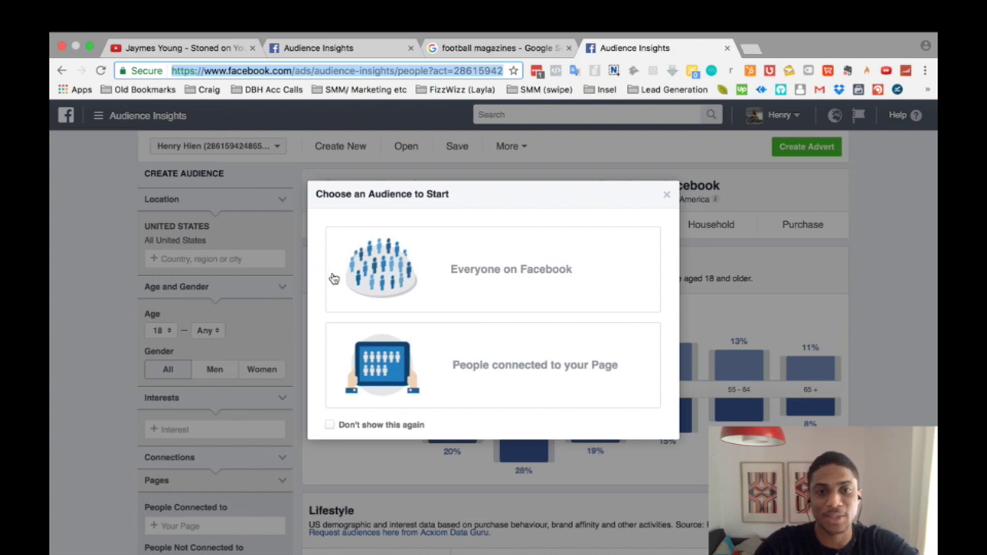
{"action": "left_click", "coordinate": [667, 197]}
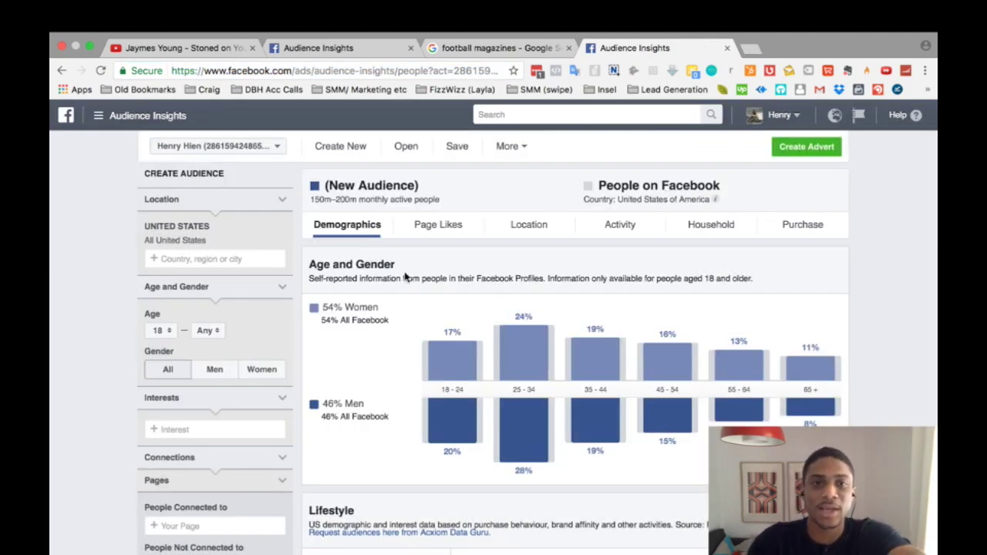
- Examine the new audience's monthly active people and its age and gender breakdown
{"action": "mouse_move", "coordinate": [462, 291]}
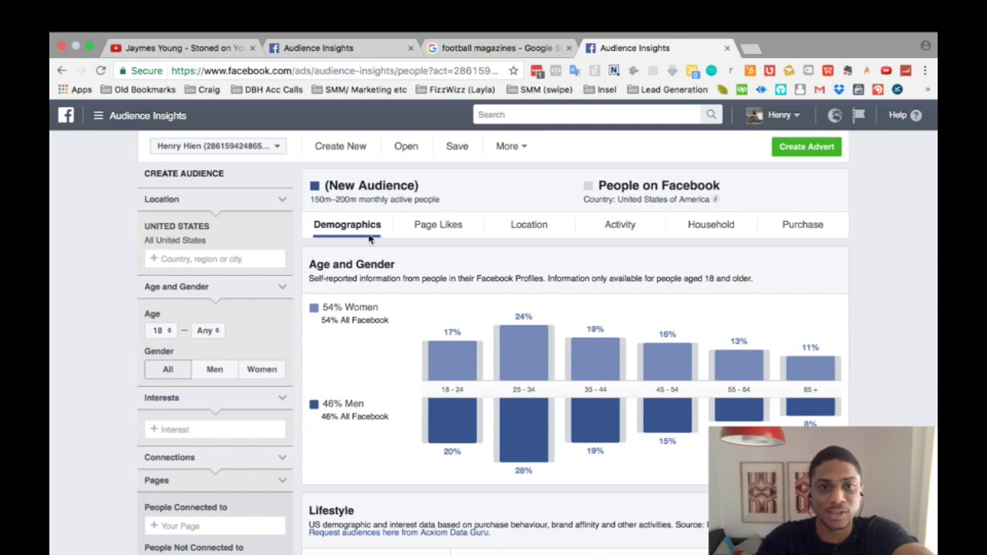
{"action": "left_click_drag", "start_coordinate": [311, 200], "coordinate": [354, 199]}
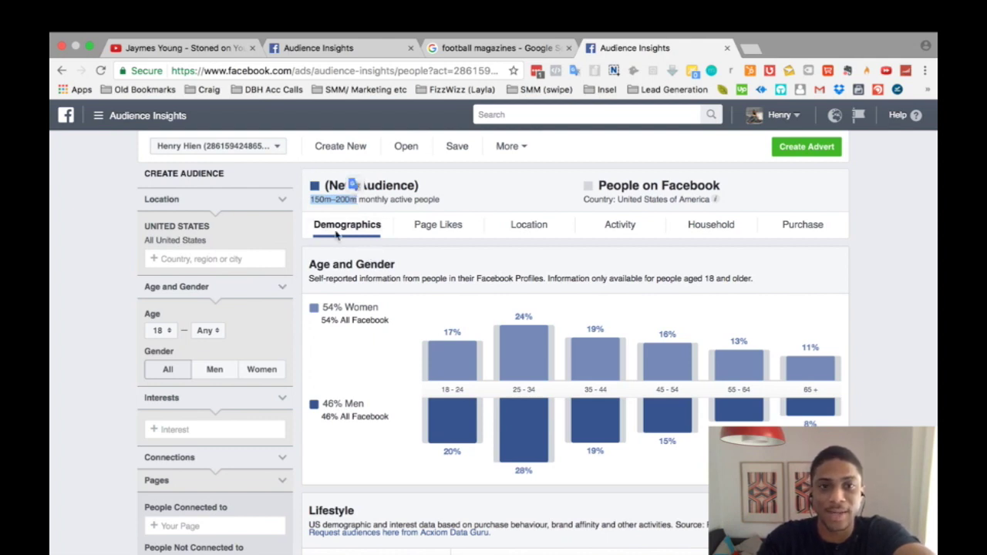
{"action": "mouse_move", "coordinate": [436, 375]}
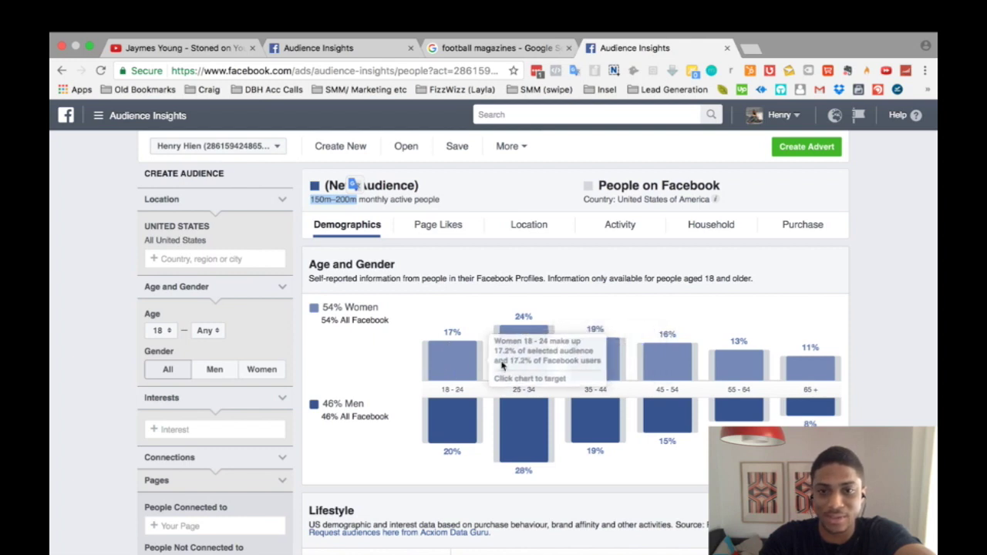
{"action": "mouse_move", "coordinate": [763, 356]}
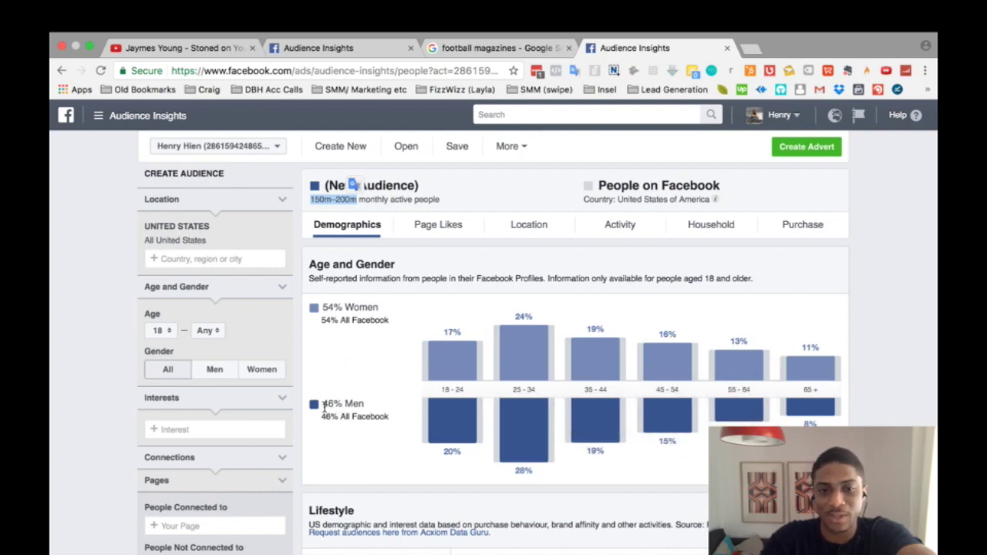
{"action": "mouse_move", "coordinate": [473, 330]}
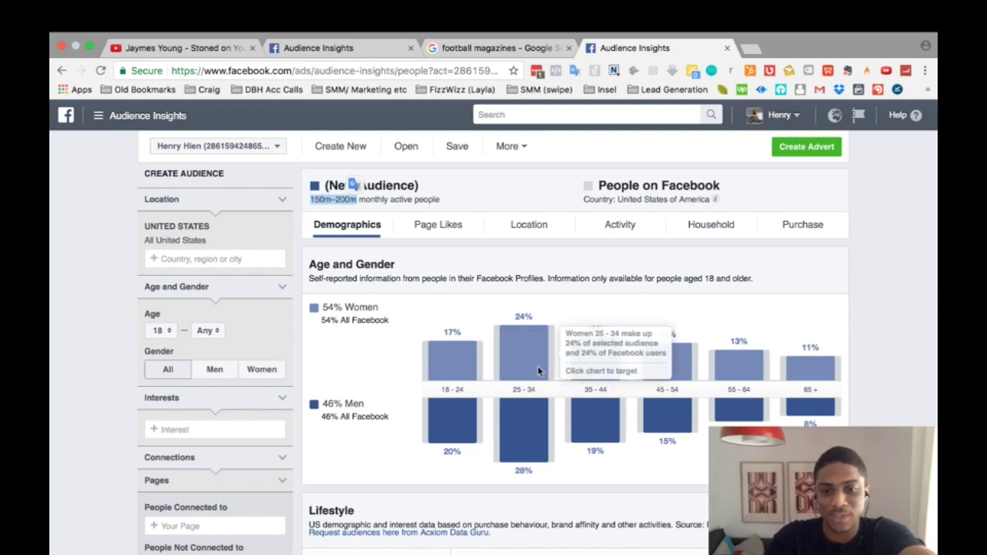
- Review the audience's Lifestyle, Relationship Status, Education Level and Job Title data
{"action": "scroll", "coordinate": [538, 368], "scroll_direction": "down", "scroll_amount": 5}
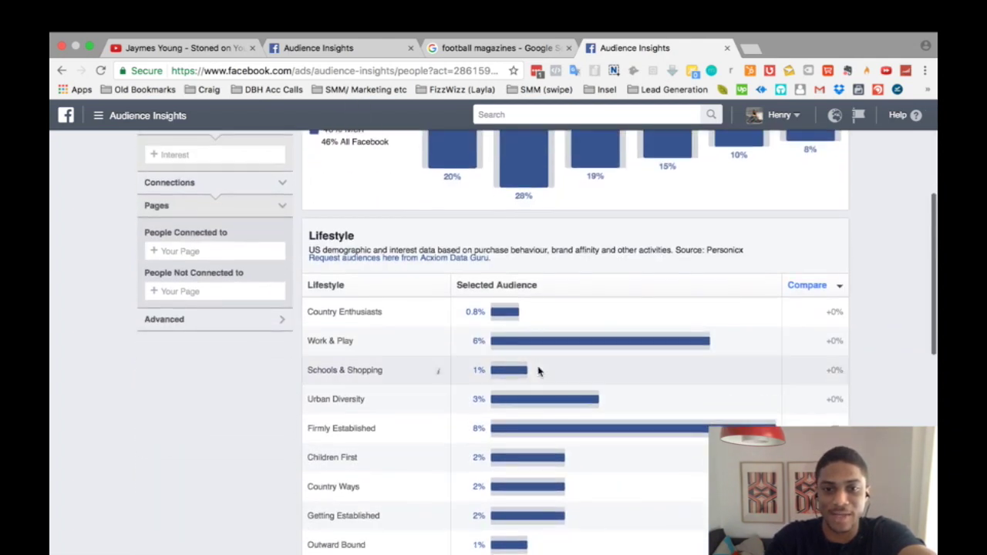
{"action": "scroll", "coordinate": [438, 399], "scroll_direction": "down", "scroll_amount": 2}
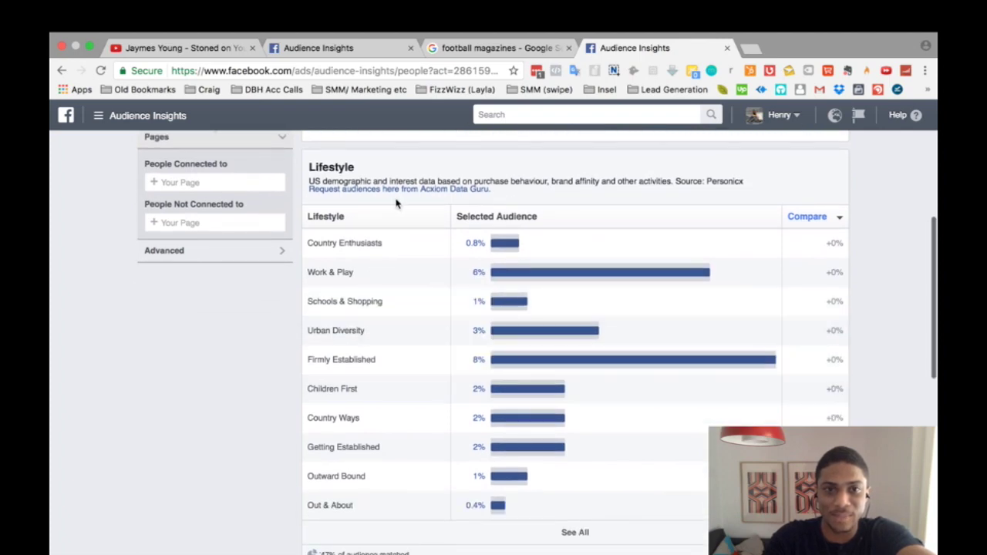
{"action": "scroll", "coordinate": [379, 328], "scroll_direction": "down", "scroll_amount": 3}
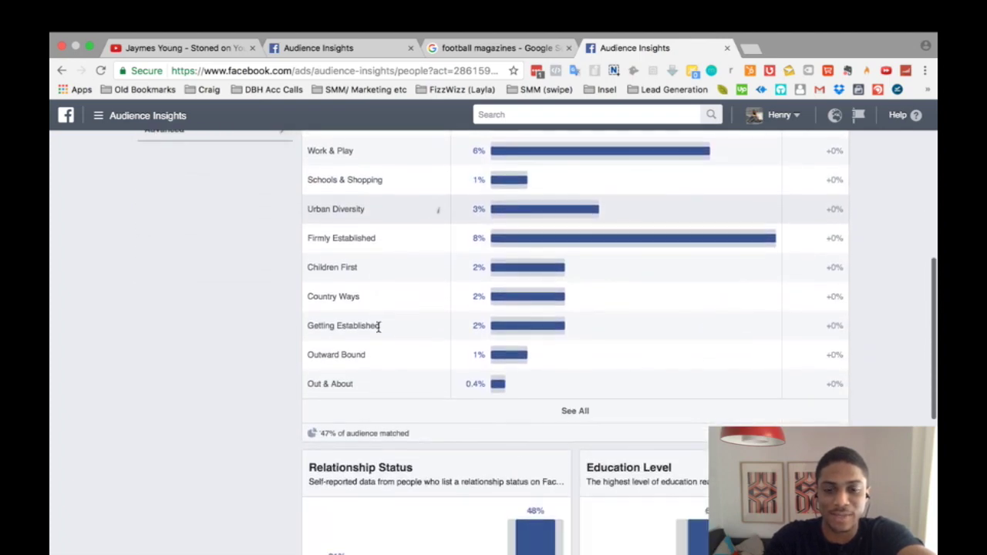
{"action": "scroll", "coordinate": [401, 360], "scroll_direction": "down", "scroll_amount": 2}
{"action": "scroll", "coordinate": [448, 425], "scroll_direction": "down", "scroll_amount": 3}
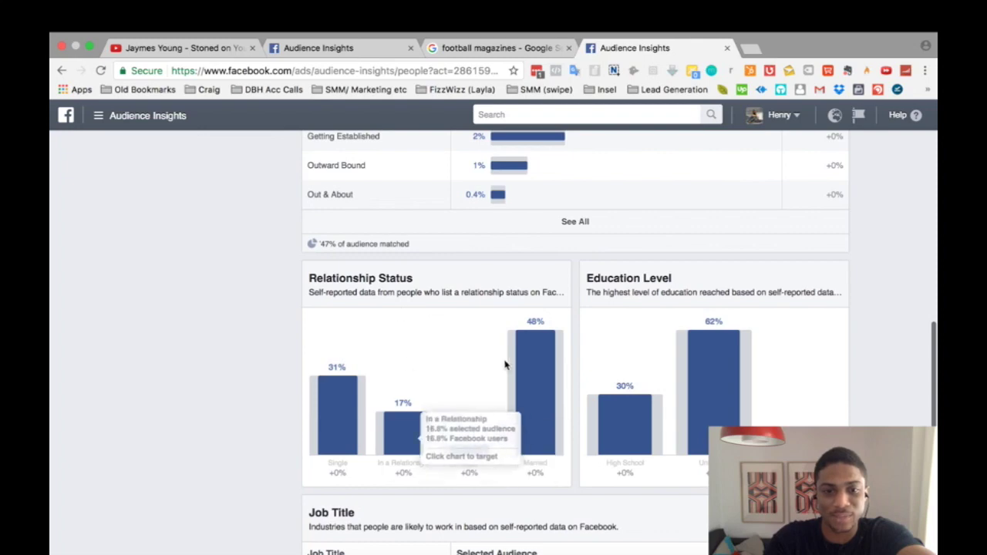
{"action": "scroll", "coordinate": [503, 358], "scroll_direction": "down", "scroll_amount": 3}
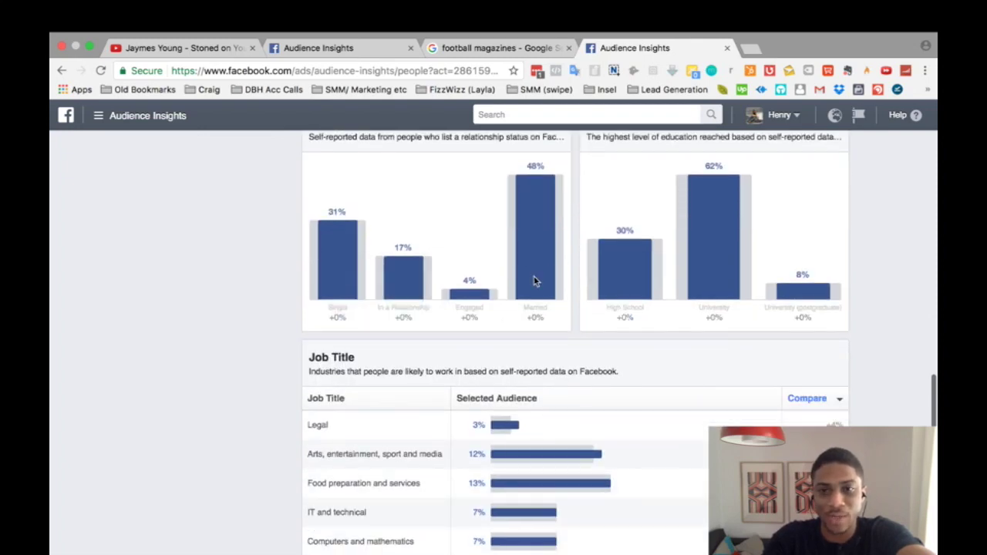
{"action": "scroll", "coordinate": [534, 281], "scroll_direction": "up", "scroll_amount": 10}
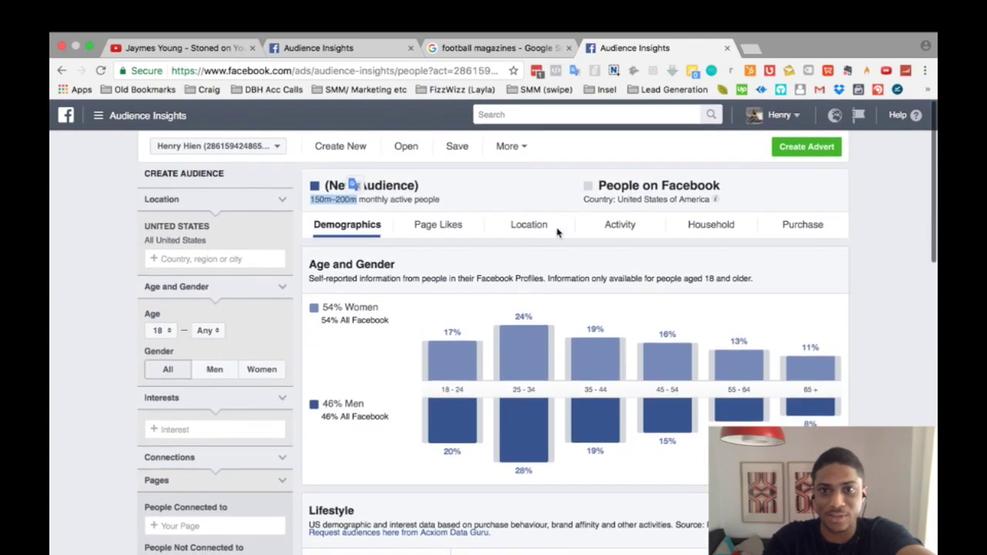
- Look through the new audience's Page Likes, Location and Activity data
{"action": "left_click", "coordinate": [447, 225]}
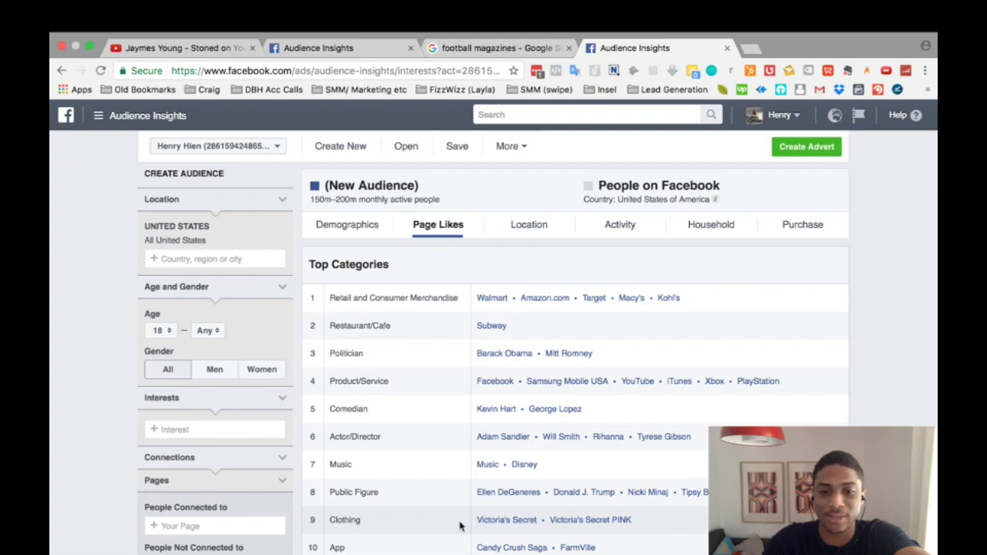
{"action": "left_click", "coordinate": [532, 229]}
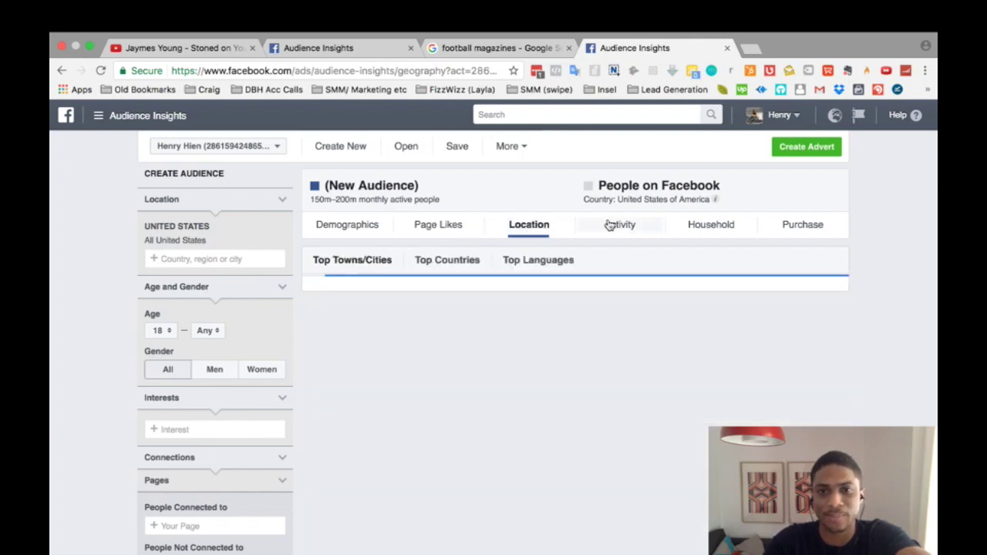
{"action": "left_click", "coordinate": [620, 226]}
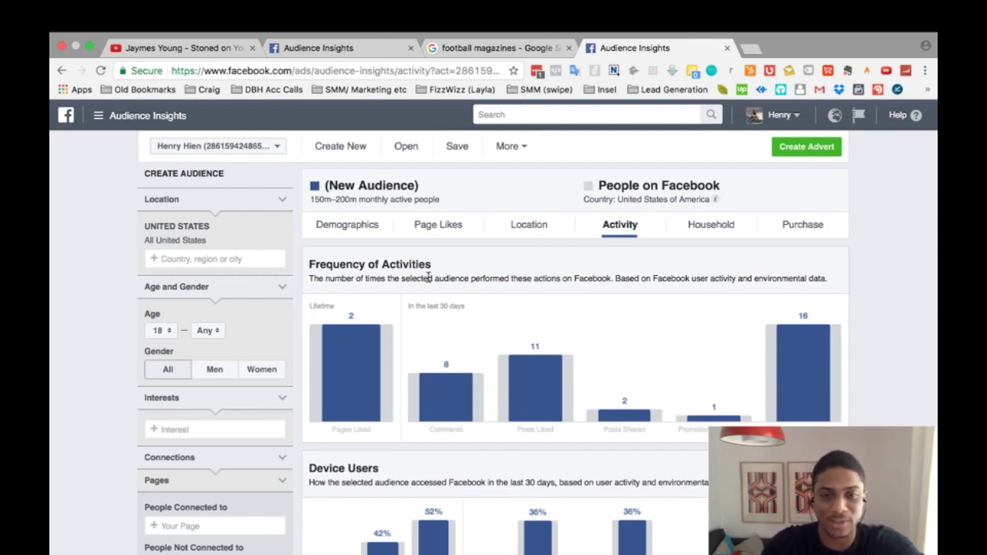
- Return to the Demographics data and view the maximum age options without changing the age range
{"action": "left_click", "coordinate": [358, 229]}
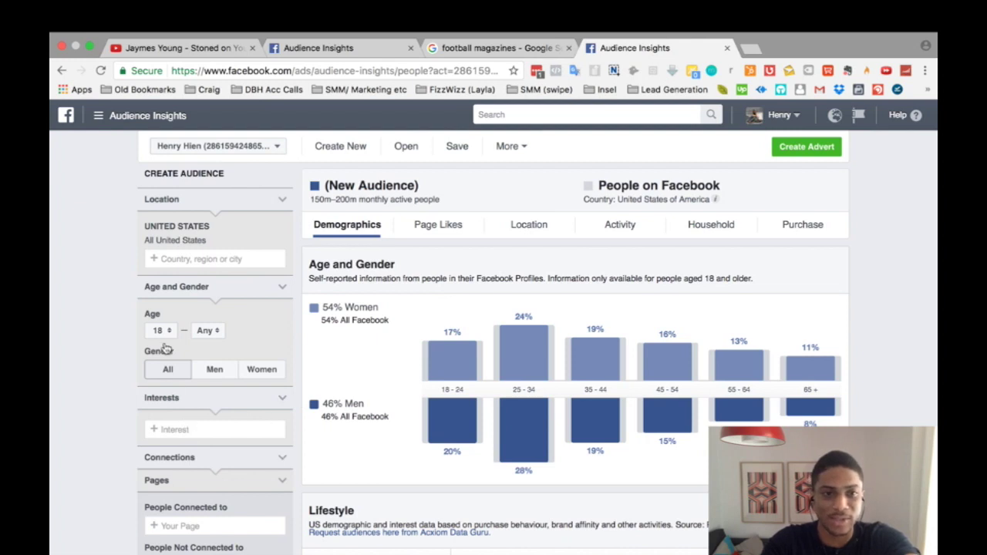
{"action": "left_click", "coordinate": [220, 330]}
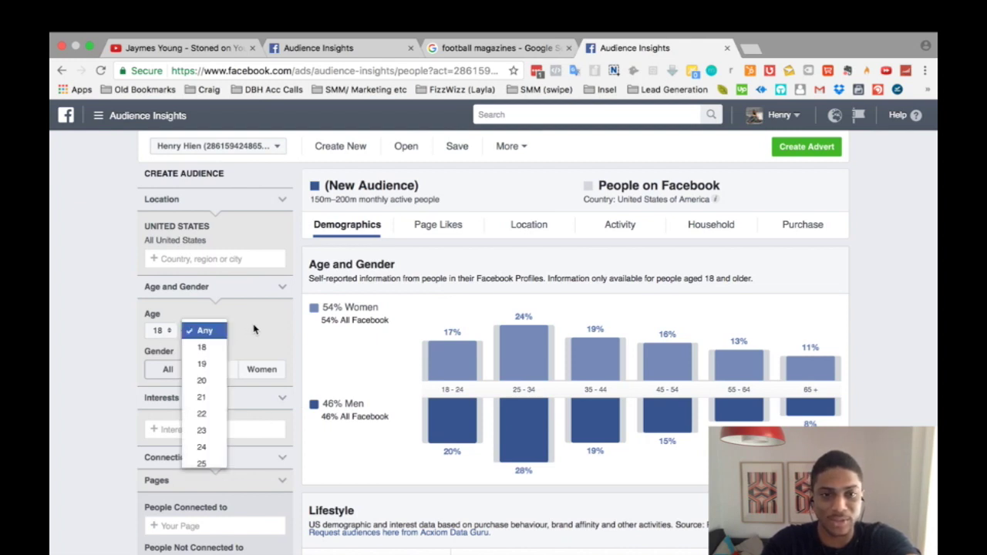
{"action": "left_click", "coordinate": [255, 330]}
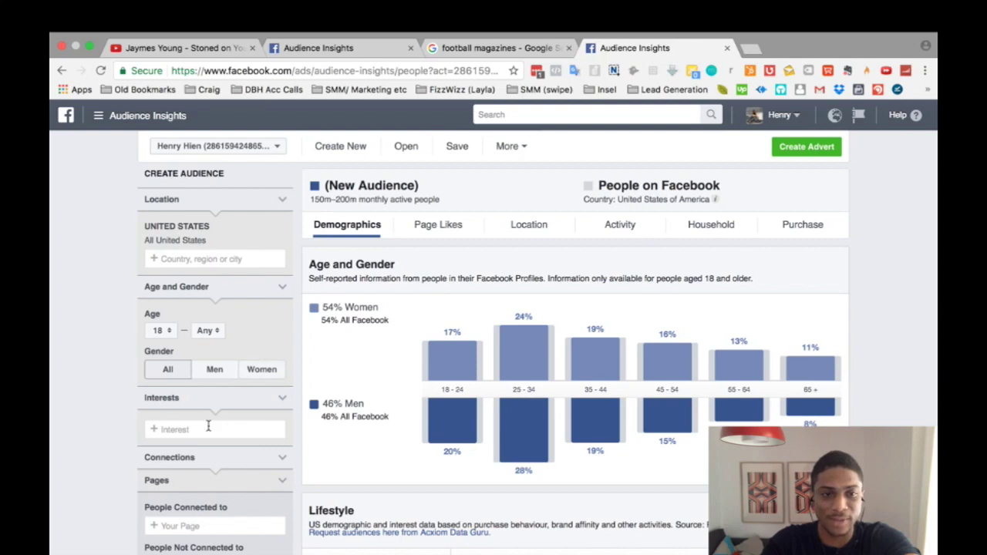
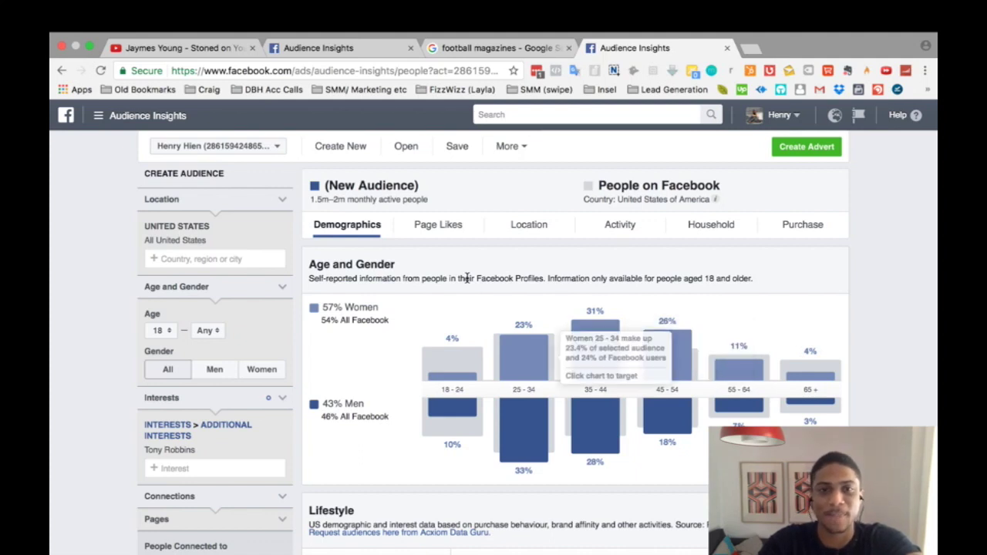
- View the Page Likes data for the Tony Robbins interest audience and examine its monthly active people
{"action": "left_click", "coordinate": [429, 230]}
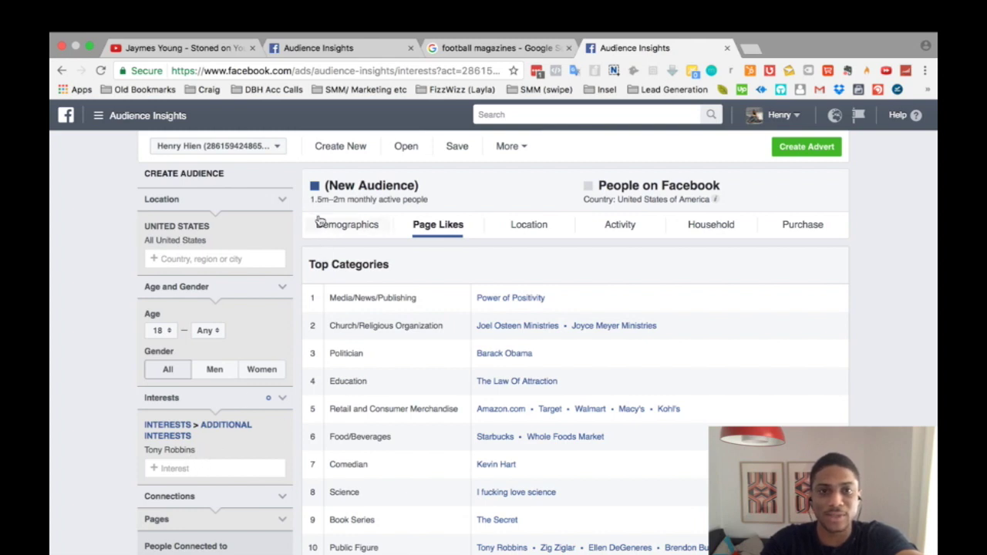
{"action": "left_click_drag", "start_coordinate": [310, 200], "coordinate": [393, 198]}
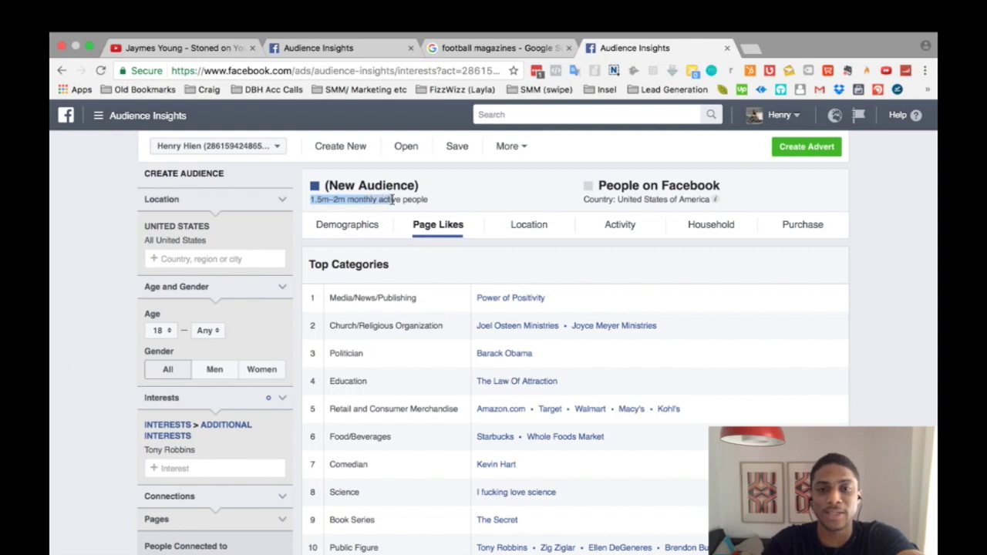
{"action": "left_click", "coordinate": [469, 192]}
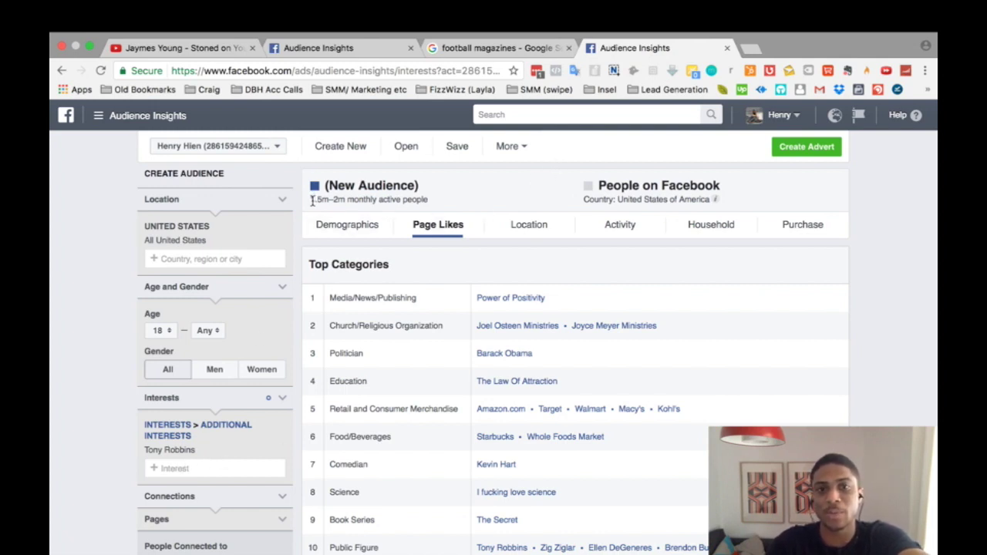
{"action": "left_click_drag", "start_coordinate": [316, 200], "coordinate": [342, 202]}
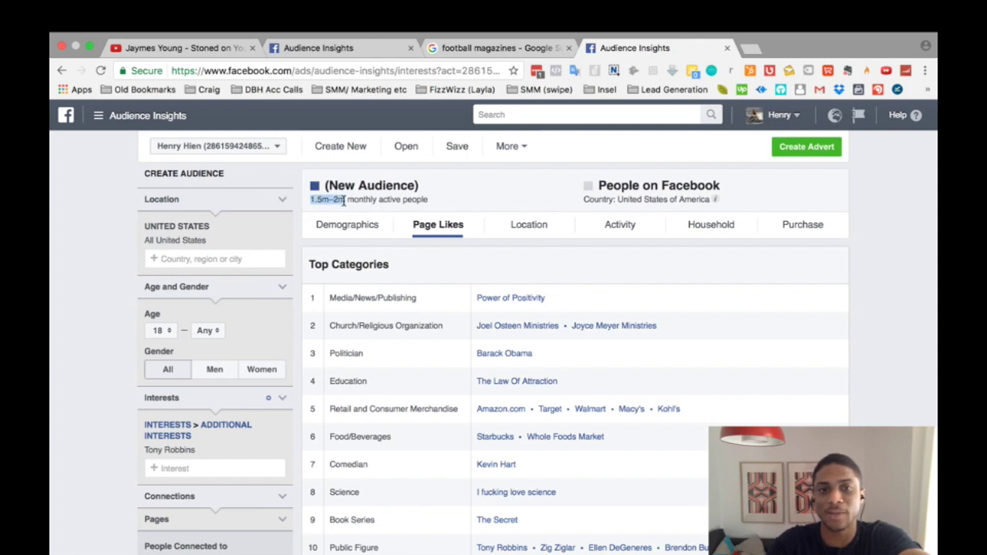
{"action": "left_click", "coordinate": [508, 193]}
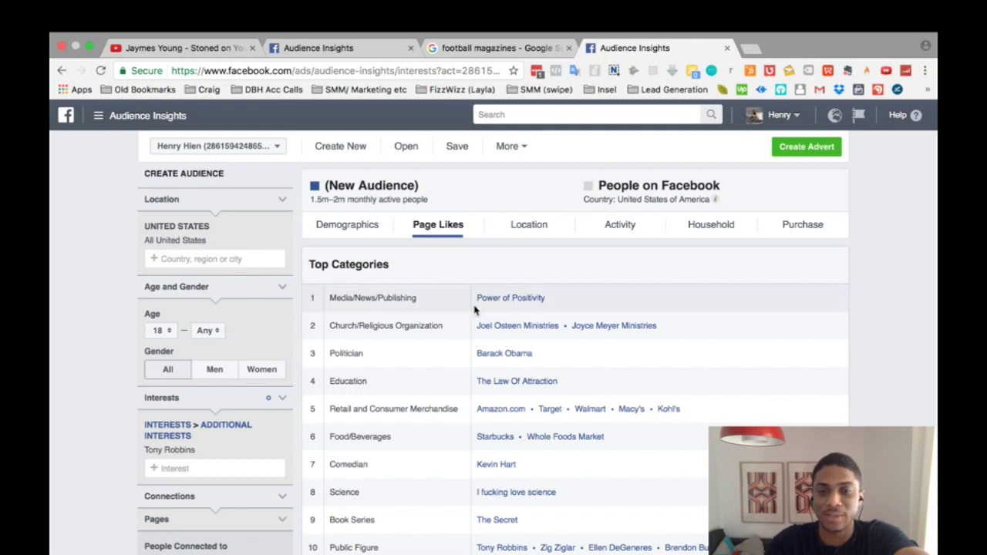
- Review the audience's Top Categories and open The Law Of Attraction and I fucking love science pages in new browser tabs
{"action": "scroll", "coordinate": [478, 308], "scroll_direction": "down", "scroll_amount": 2}
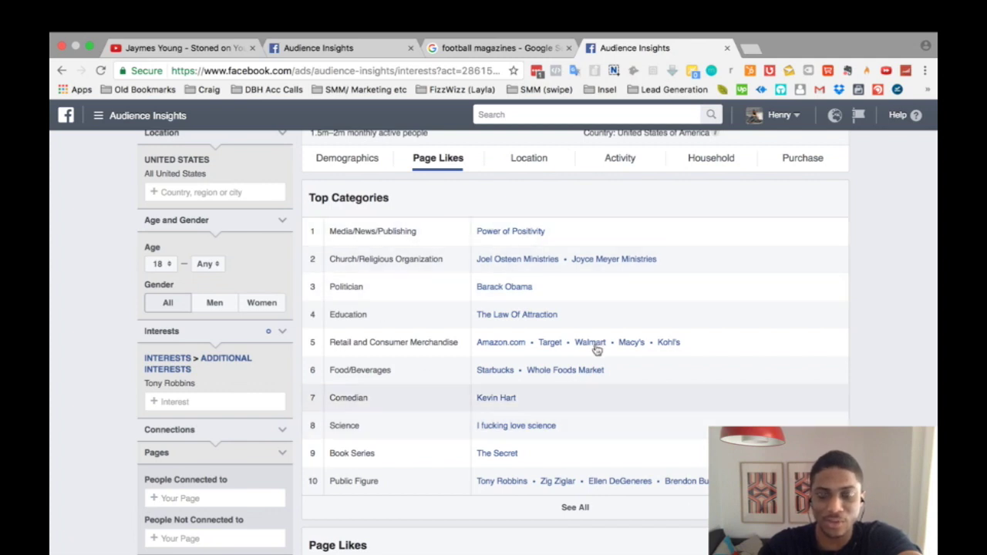
{"action": "scroll", "coordinate": [487, 415], "scroll_direction": "down", "scroll_amount": 2}
{"action": "scroll", "coordinate": [487, 415], "scroll_direction": "up", "scroll_amount": 3}
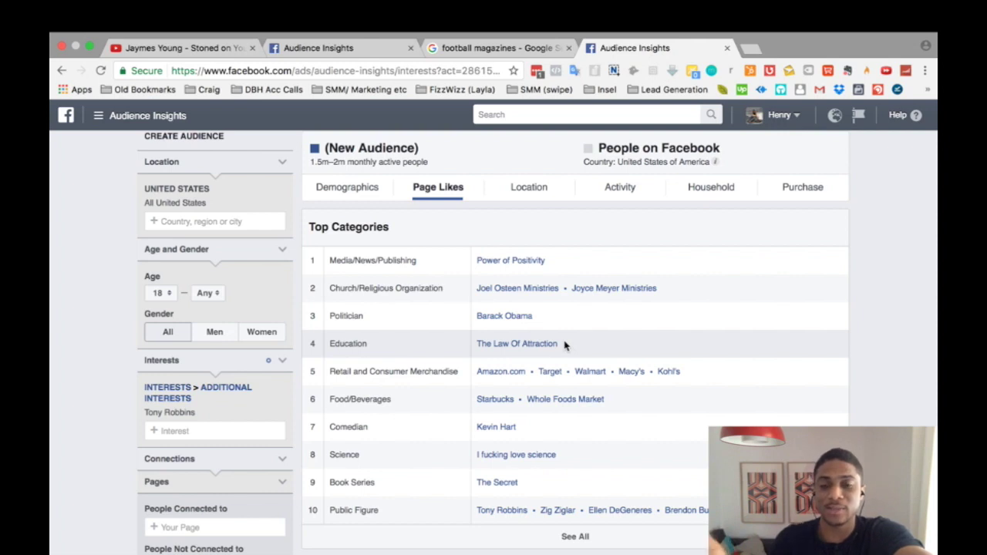
{"action": "scroll", "coordinate": [564, 345], "scroll_direction": "down", "scroll_amount": 1}
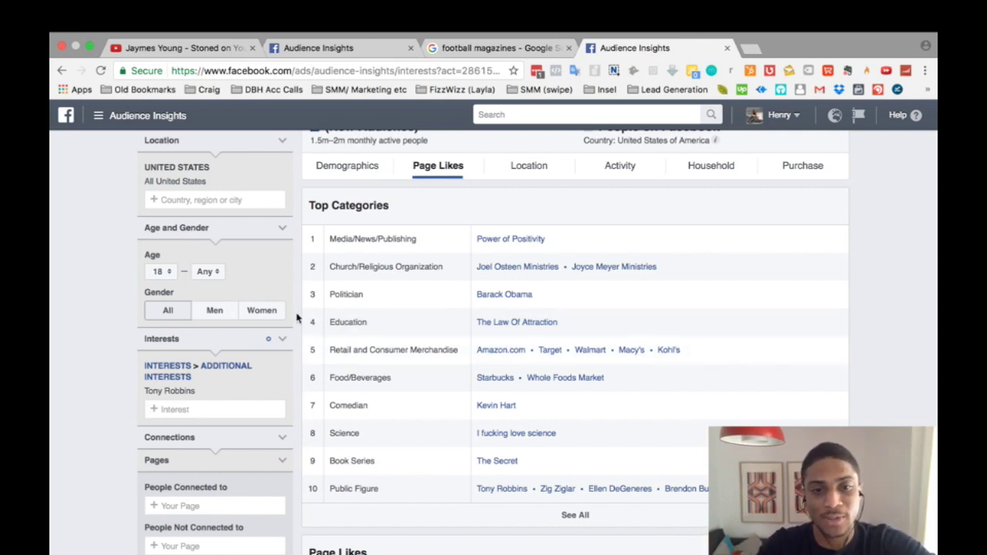
{"action": "right_click", "coordinate": [514, 323]}
{"action": "left_click", "coordinate": [562, 293]}
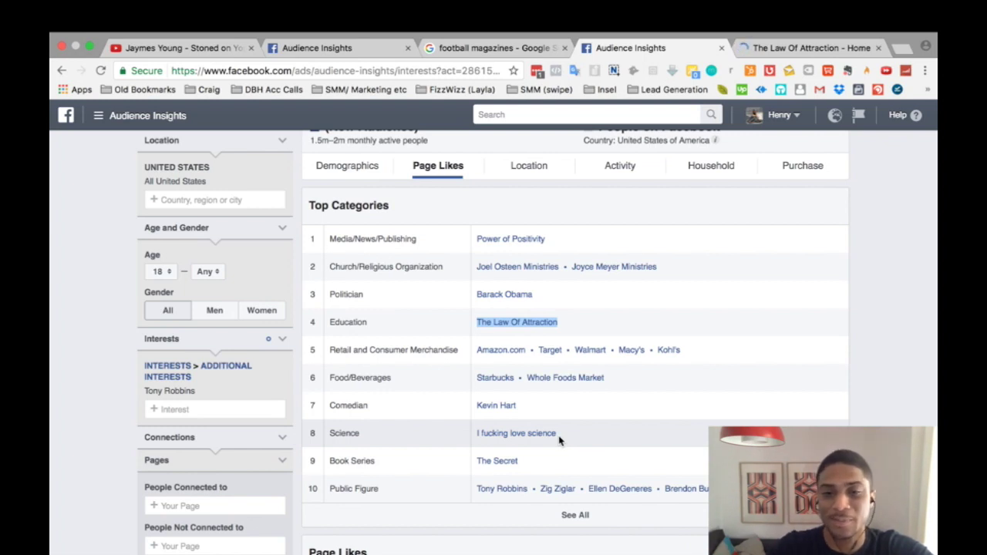
{"action": "right_click", "coordinate": [549, 435]}
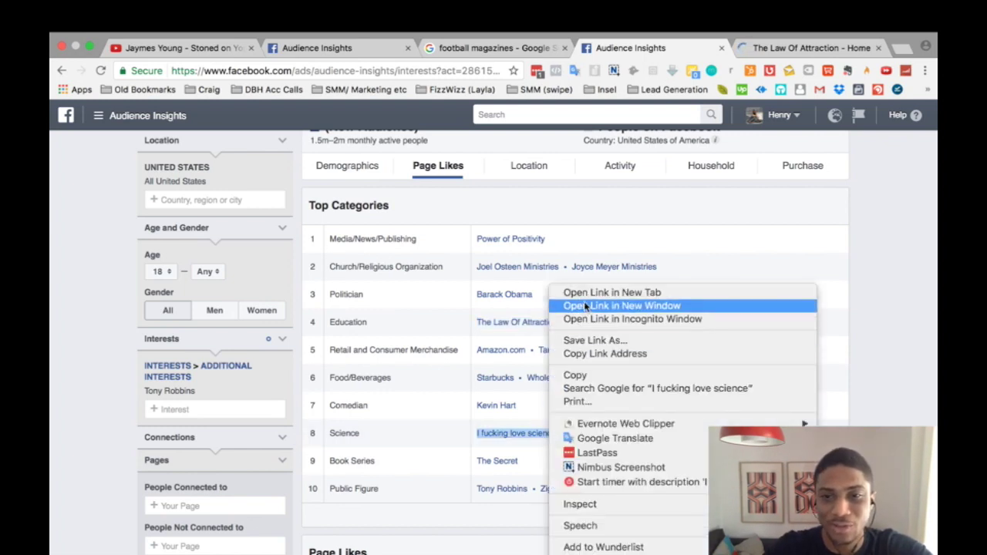
{"action": "left_click", "coordinate": [591, 293]}
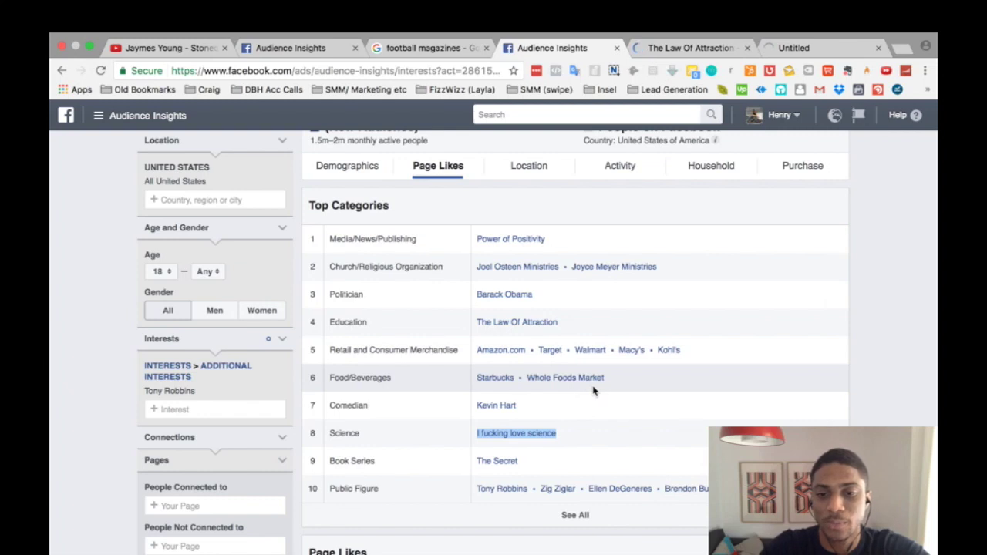
{"action": "scroll", "coordinate": [594, 389], "scroll_direction": "down", "scroll_amount": 1}
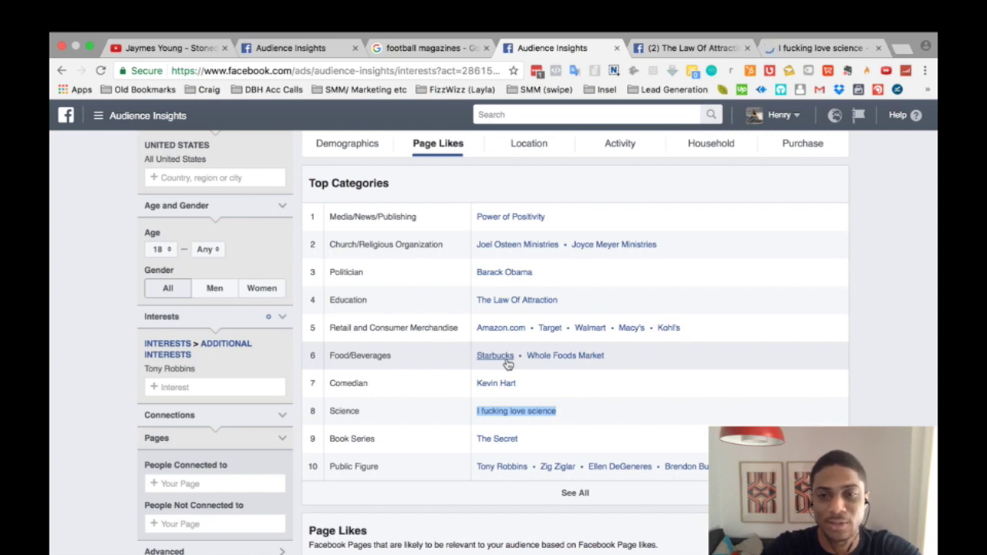
- View The Law Of Attraction page and look through its featured items, photos, videos and the post about six goal setting rules
{"action": "left_click", "coordinate": [668, 49]}
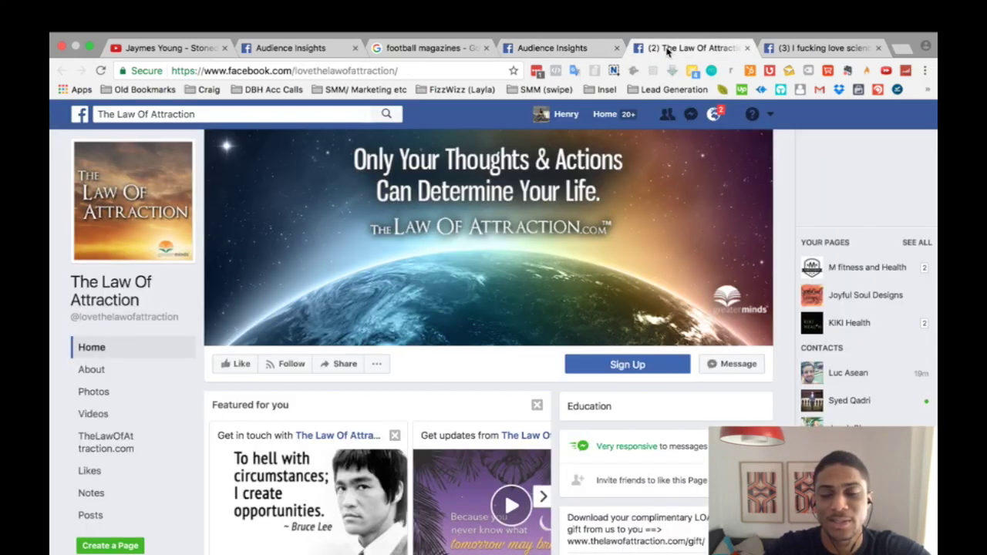
{"action": "scroll", "coordinate": [529, 251], "scroll_direction": "down", "scroll_amount": 3}
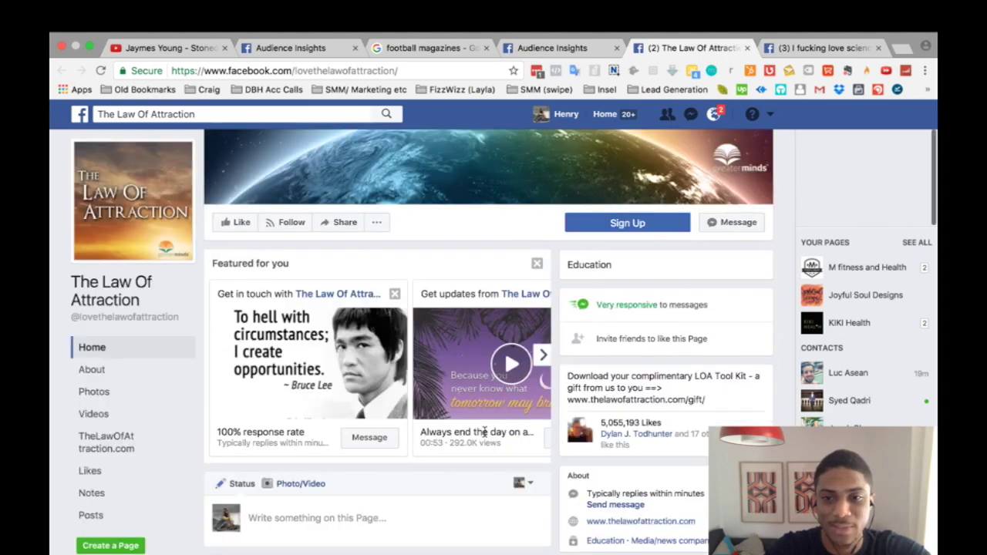
{"action": "scroll", "coordinate": [619, 371], "scroll_direction": "down", "scroll_amount": 1}
{"action": "scroll", "coordinate": [470, 461], "scroll_direction": "down", "scroll_amount": 7}
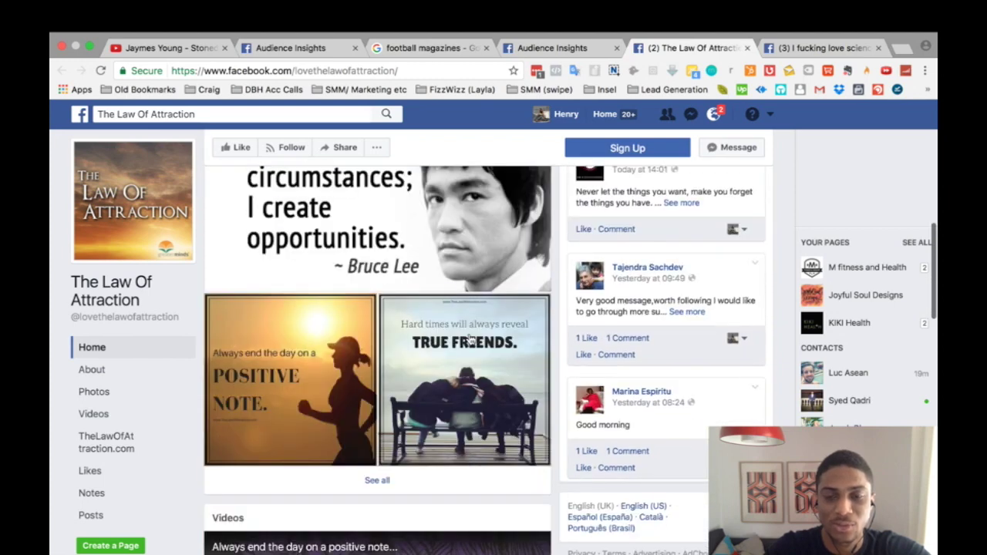
{"action": "scroll", "coordinate": [469, 340], "scroll_direction": "down", "scroll_amount": 3}
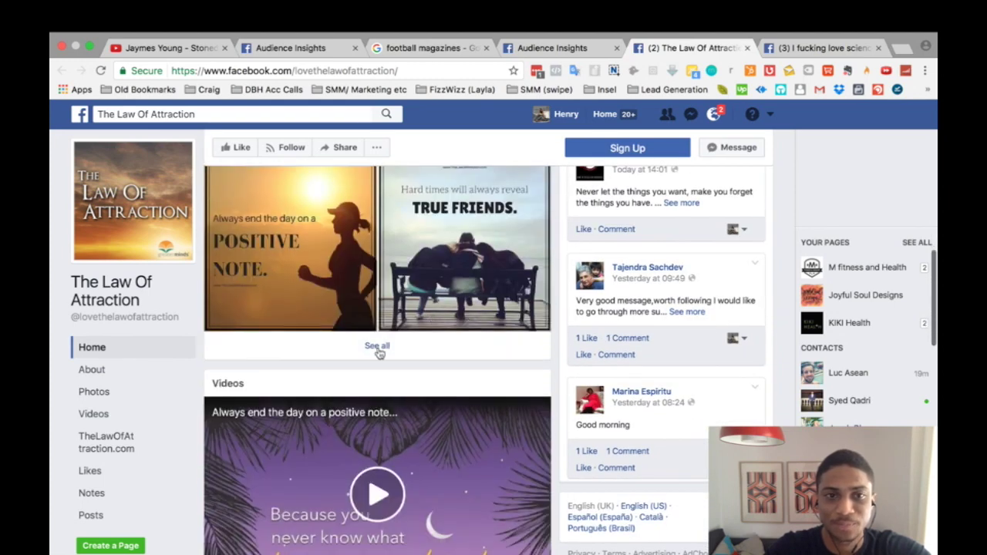
{"action": "scroll", "coordinate": [364, 448], "scroll_direction": "down", "scroll_amount": 10}
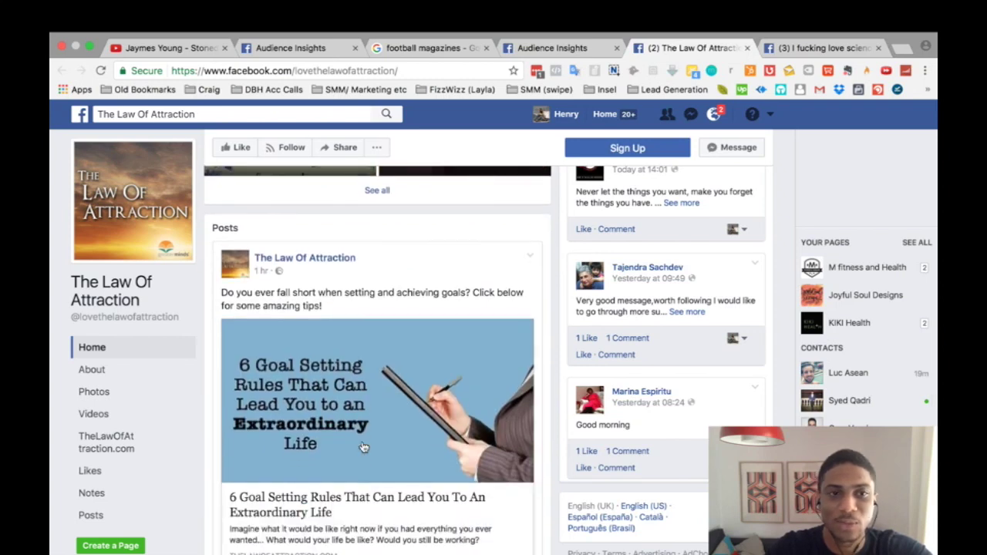
{"action": "scroll", "coordinate": [363, 448], "scroll_direction": "down", "scroll_amount": 2}
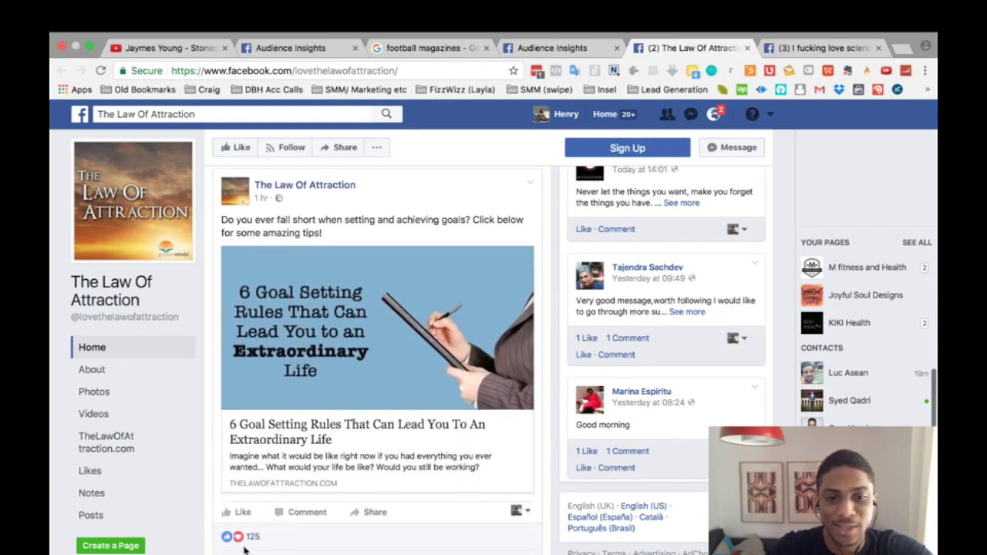
{"action": "scroll", "coordinate": [326, 457], "scroll_direction": "down", "scroll_amount": 1}
{"action": "scroll", "coordinate": [326, 457], "scroll_direction": "down", "scroll_amount": 2}
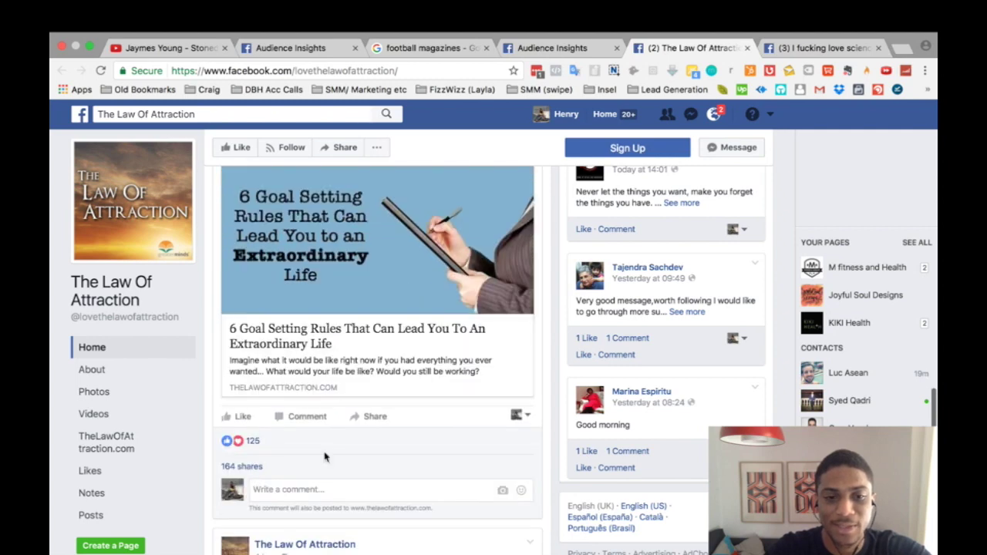
- Compare the reactions, shares and comments on further Law Of Attraction posts, including the 150+ Things To Throw Away article, and close the page
{"action": "left_click", "coordinate": [554, 53]}
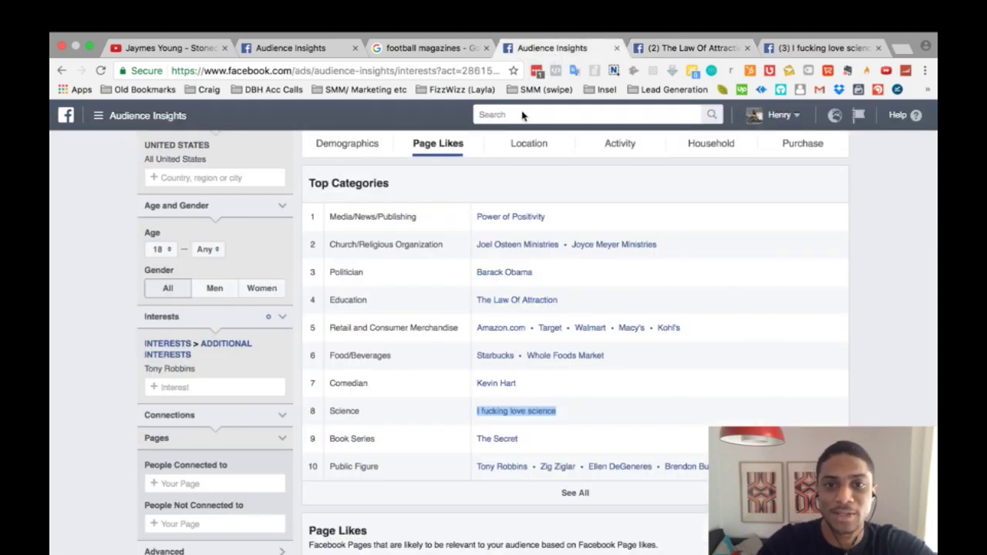
{"action": "left_click", "coordinate": [692, 49]}
{"action": "scroll", "coordinate": [439, 446], "scroll_direction": "down", "scroll_amount": 4}
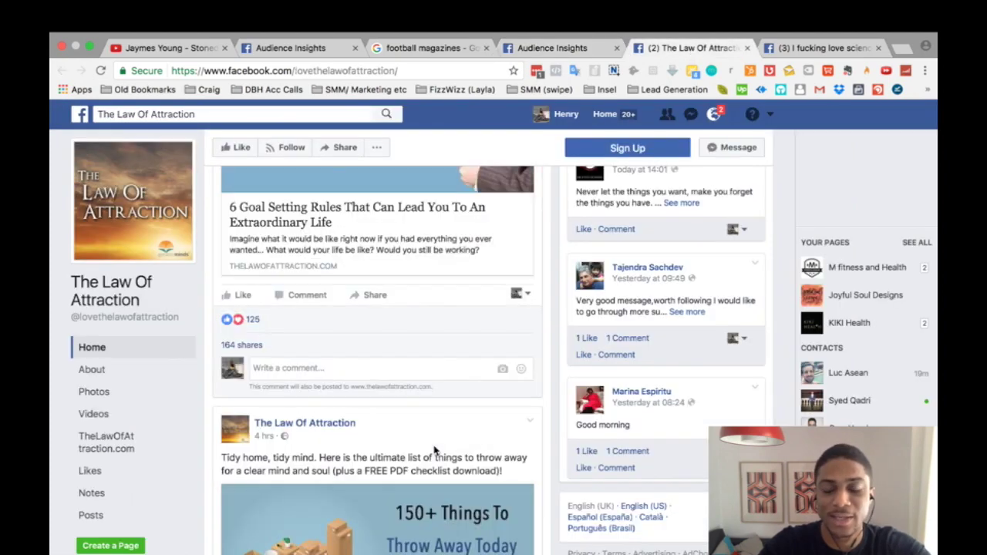
{"action": "scroll", "coordinate": [434, 451], "scroll_direction": "down", "scroll_amount": 4}
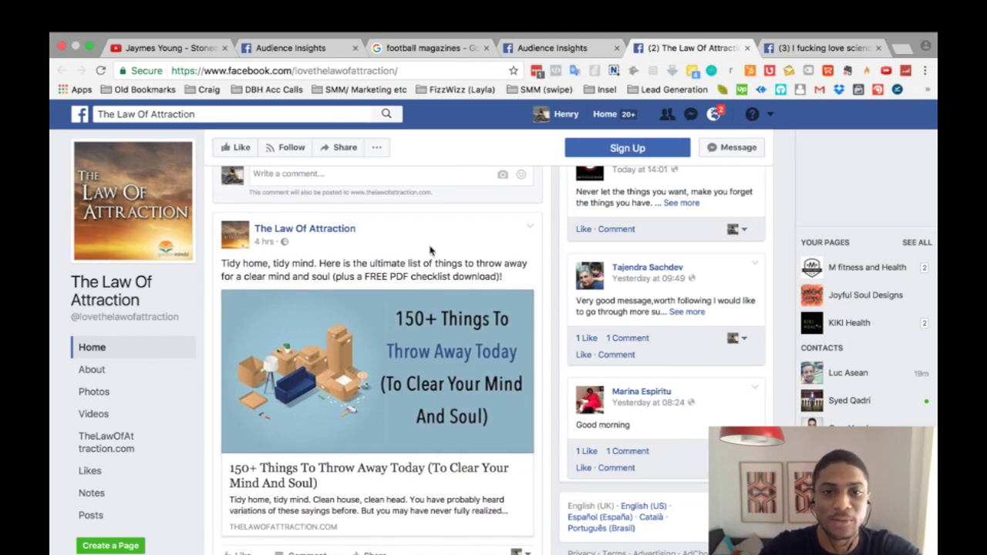
{"action": "scroll", "coordinate": [430, 252], "scroll_direction": "down", "scroll_amount": 2}
{"action": "scroll", "coordinate": [432, 247], "scroll_direction": "down", "scroll_amount": 2}
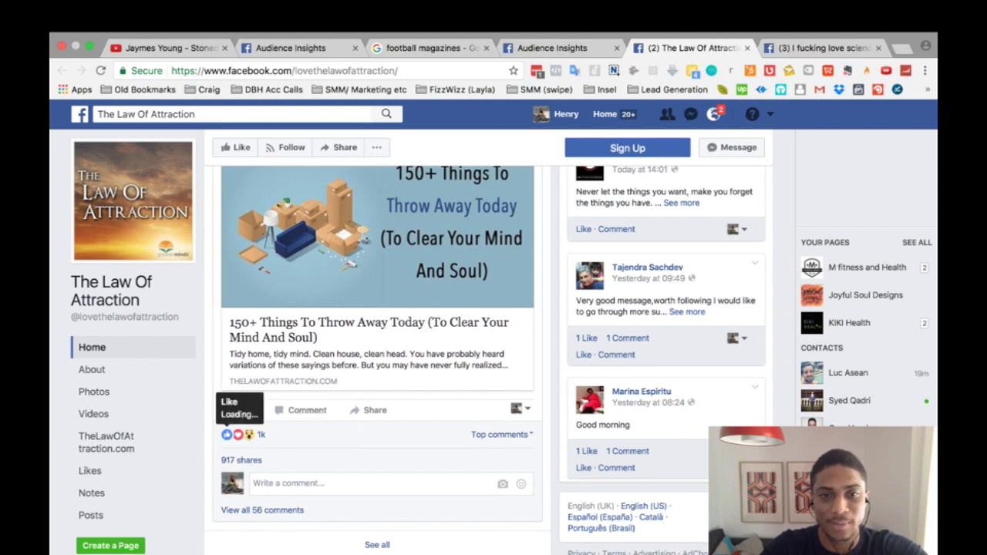
{"action": "scroll", "coordinate": [292, 427], "scroll_direction": "down", "scroll_amount": 2}
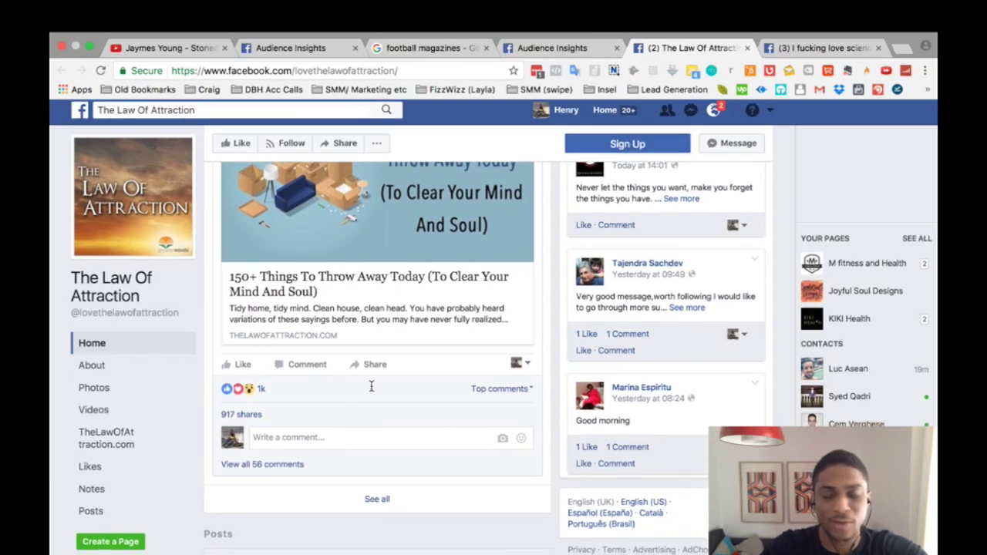
{"action": "scroll", "coordinate": [442, 287], "scroll_direction": "up", "scroll_amount": 5}
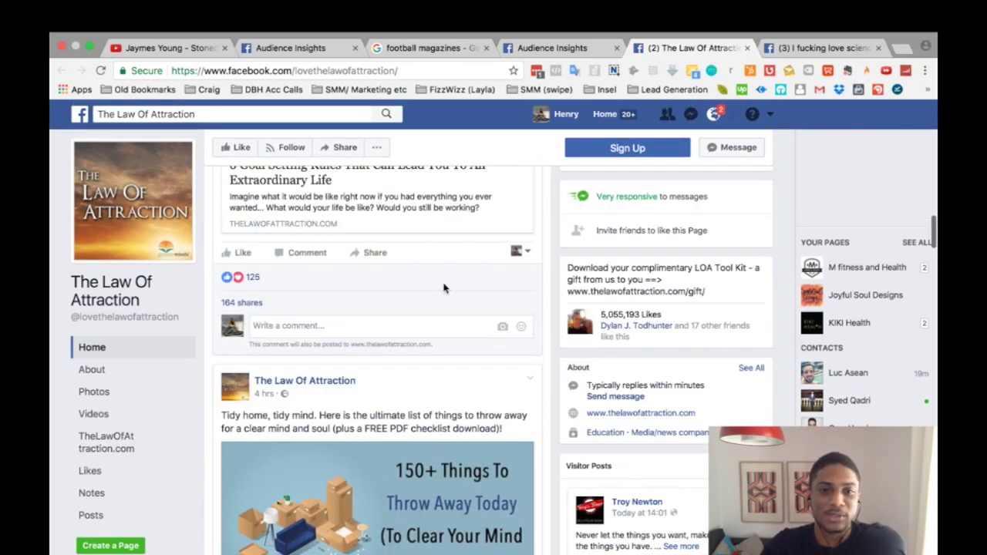
{"action": "scroll", "coordinate": [444, 288], "scroll_direction": "down", "scroll_amount": 6}
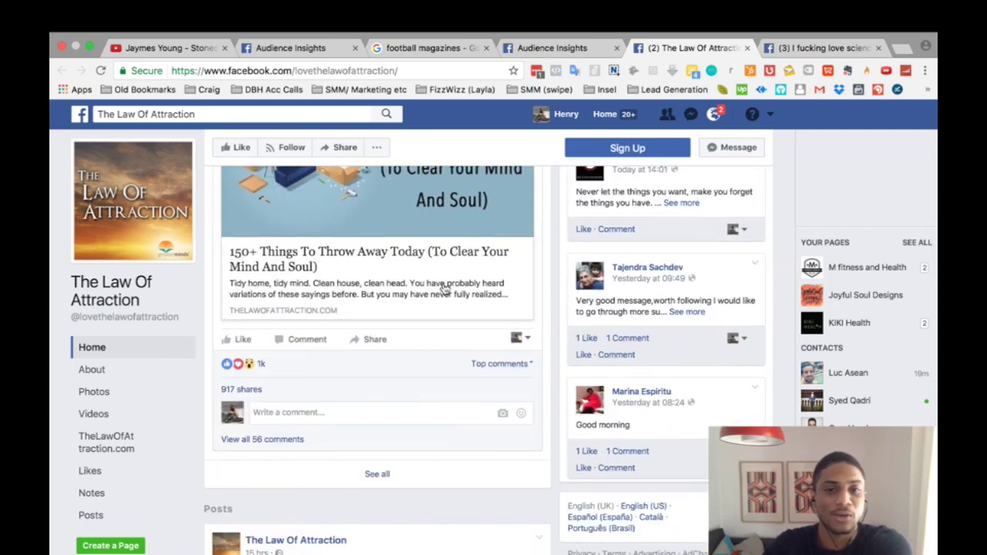
{"action": "scroll", "coordinate": [444, 288], "scroll_direction": "down", "scroll_amount": 4}
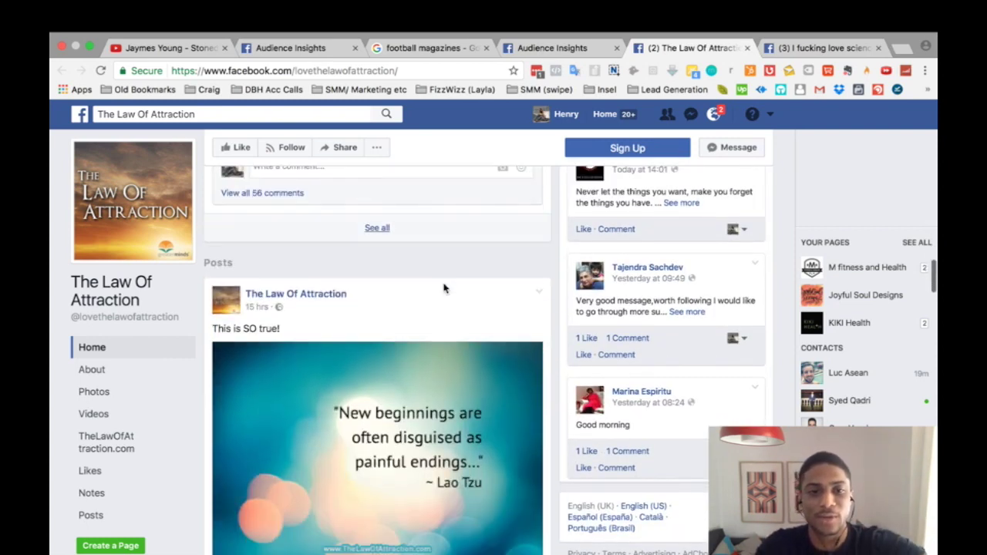
{"action": "scroll", "coordinate": [444, 288], "scroll_direction": "down", "scroll_amount": 1}
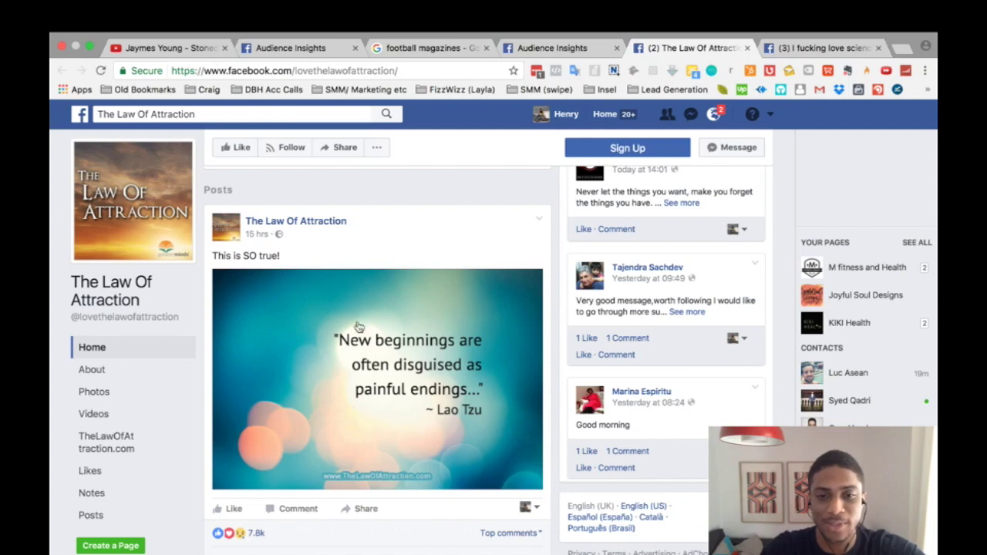
{"action": "scroll", "coordinate": [445, 305], "scroll_direction": "down", "scroll_amount": 1}
{"action": "scroll", "coordinate": [446, 305], "scroll_direction": "down", "scroll_amount": 6}
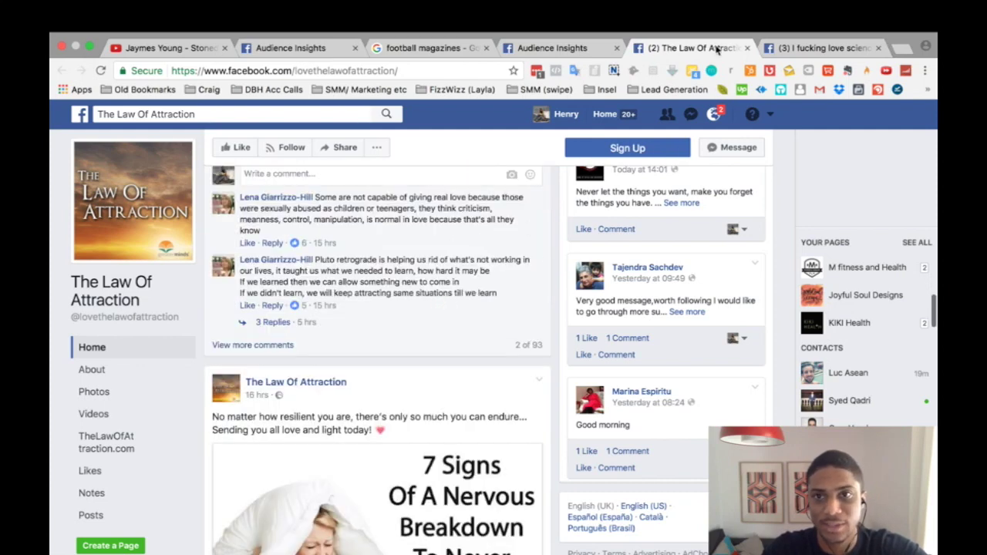
{"action": "left_click", "coordinate": [747, 48]}
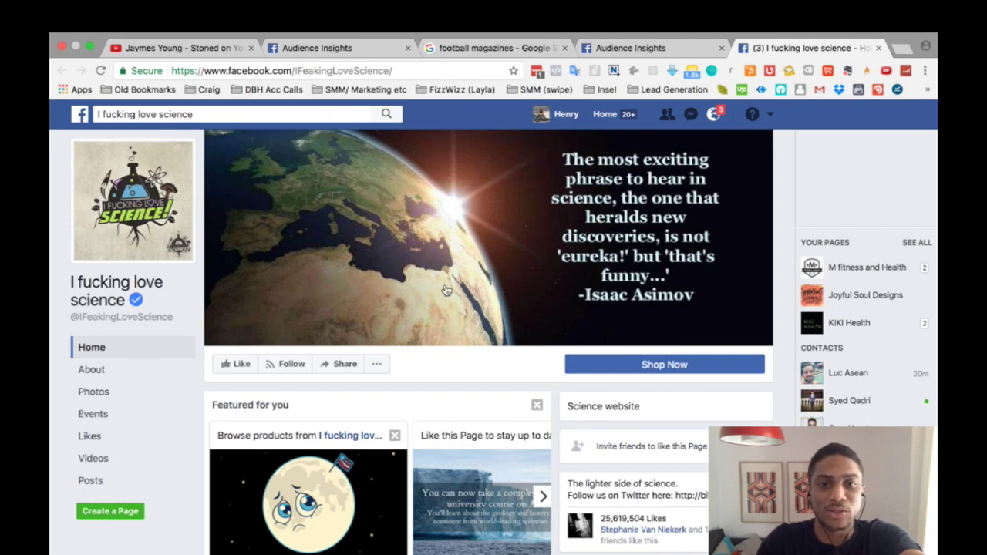
- Look through the I fucking love science page's likes, photos, videos and the pages it likes
{"action": "scroll", "coordinate": [445, 290], "scroll_direction": "down", "scroll_amount": 3}
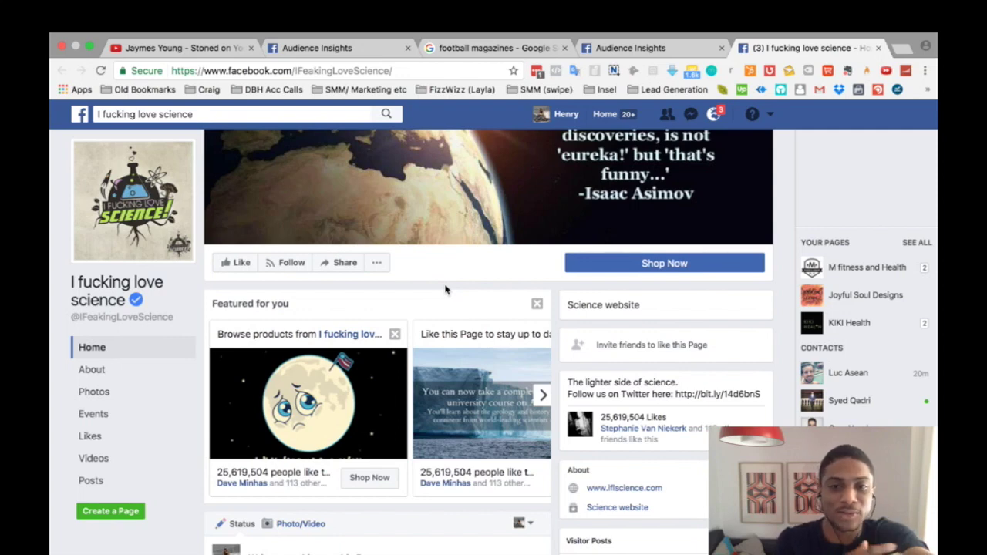
{"action": "scroll", "coordinate": [445, 290], "scroll_direction": "down", "scroll_amount": 5}
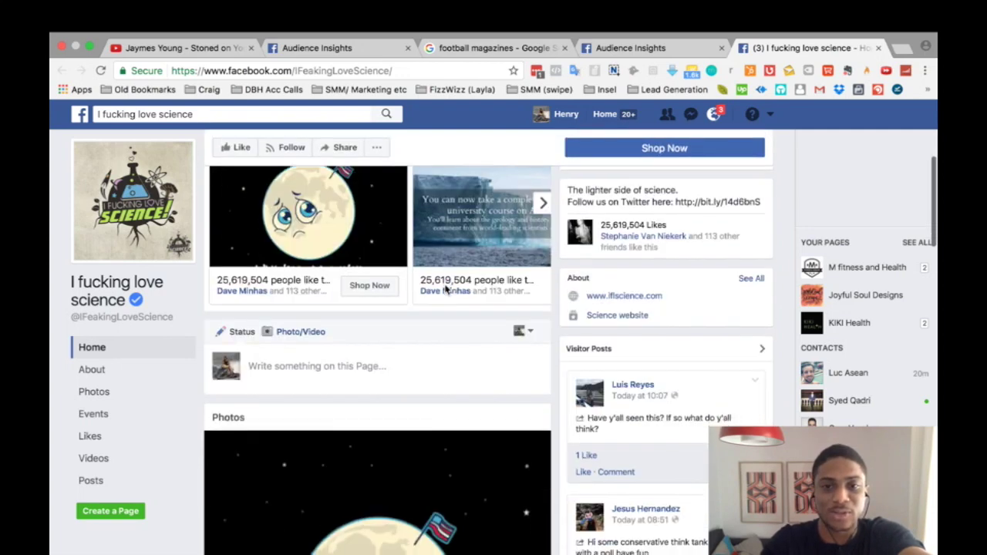
{"action": "scroll", "coordinate": [445, 290], "scroll_direction": "down", "scroll_amount": 3}
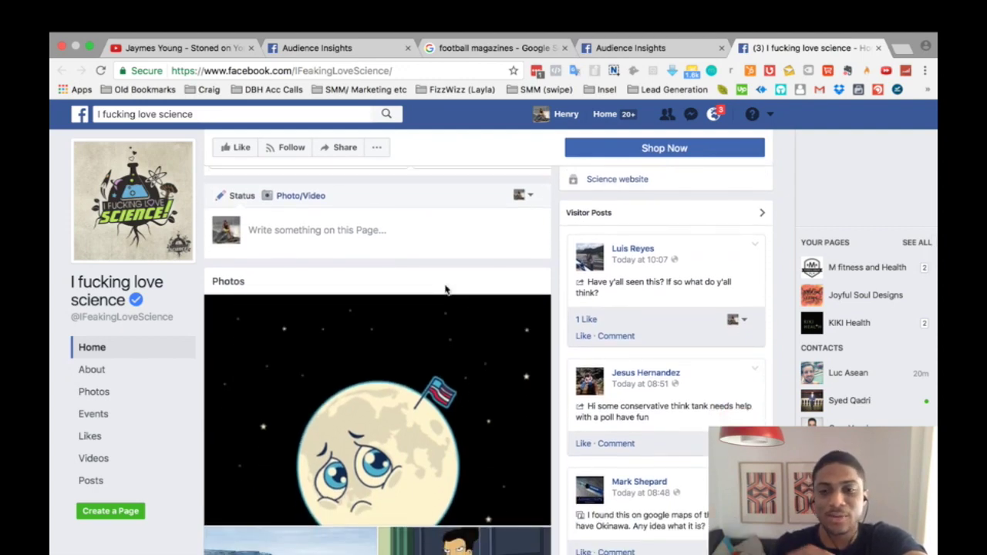
{"action": "scroll", "coordinate": [445, 289], "scroll_direction": "down", "scroll_amount": 3}
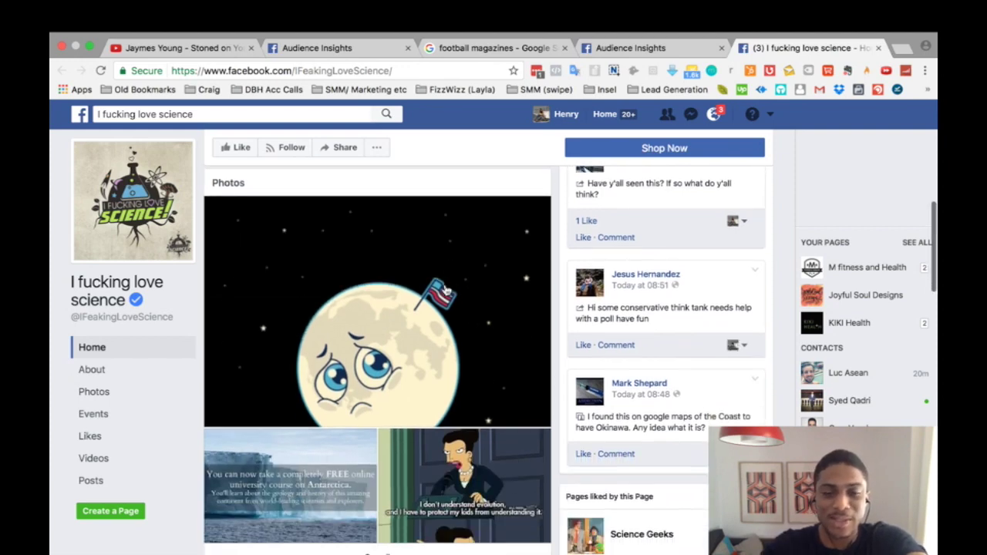
{"action": "scroll", "coordinate": [445, 289], "scroll_direction": "down", "scroll_amount": 3}
{"action": "scroll", "coordinate": [455, 353], "scroll_direction": "down", "scroll_amount": 3}
{"action": "scroll", "coordinate": [455, 353], "scroll_direction": "down", "scroll_amount": 6}
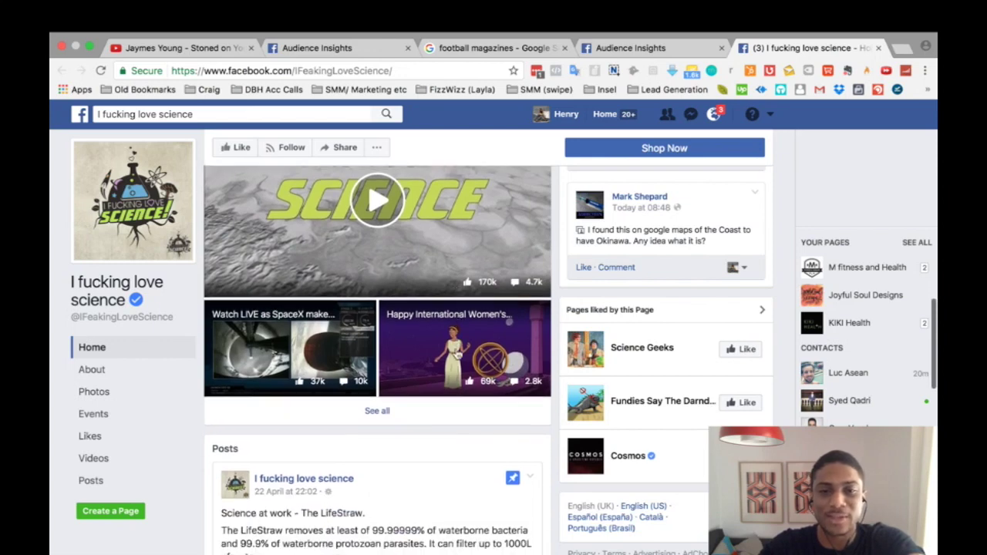
- Examine the pinned LifeStraw post and its engagement on the I fucking love science page, and close the page
{"action": "scroll", "coordinate": [457, 349], "scroll_direction": "down", "scroll_amount": 7}
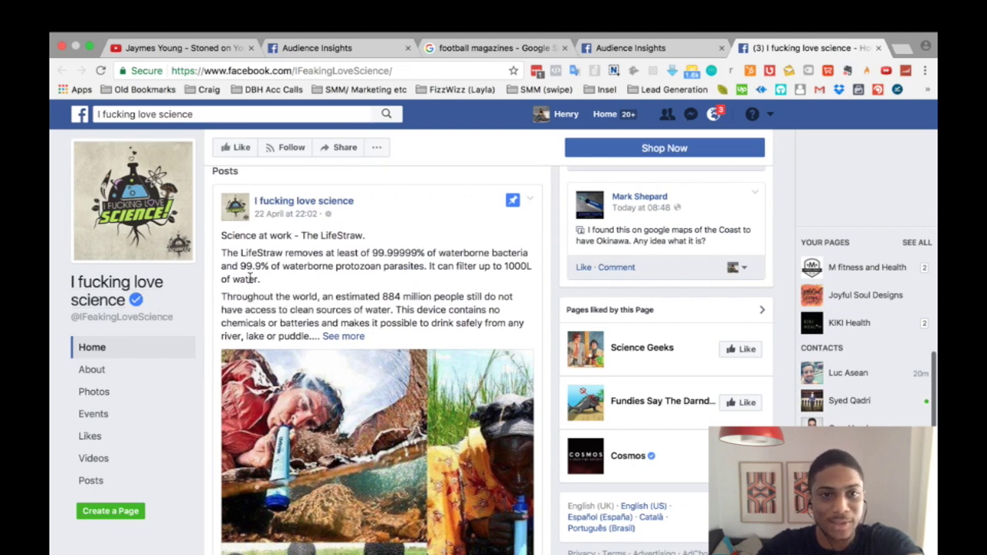
{"action": "scroll", "coordinate": [248, 279], "scroll_direction": "down", "scroll_amount": 2}
{"action": "scroll", "coordinate": [248, 280], "scroll_direction": "up", "scroll_amount": 2}
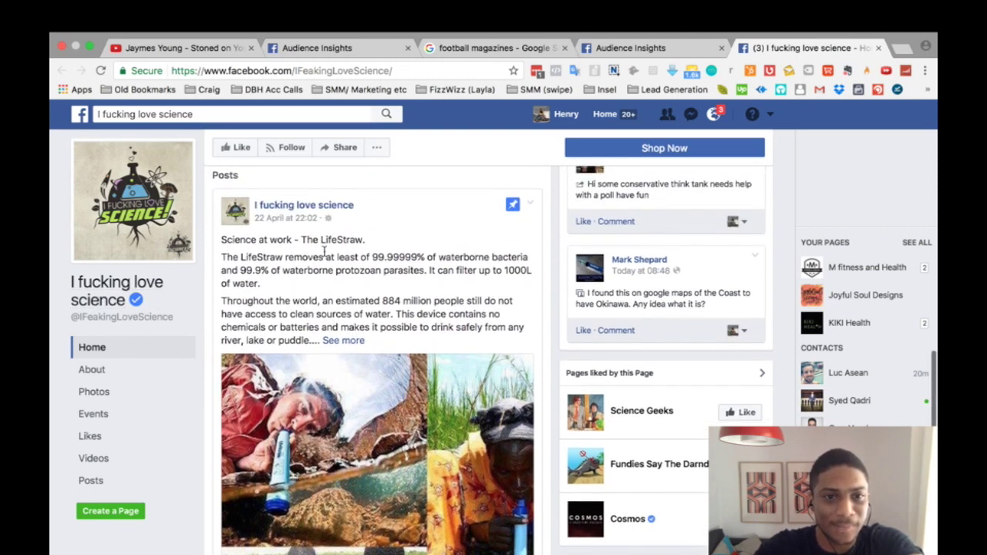
{"action": "scroll", "coordinate": [323, 252], "scroll_direction": "down", "scroll_amount": 3}
{"action": "scroll", "coordinate": [323, 251], "scroll_direction": "down", "scroll_amount": 4}
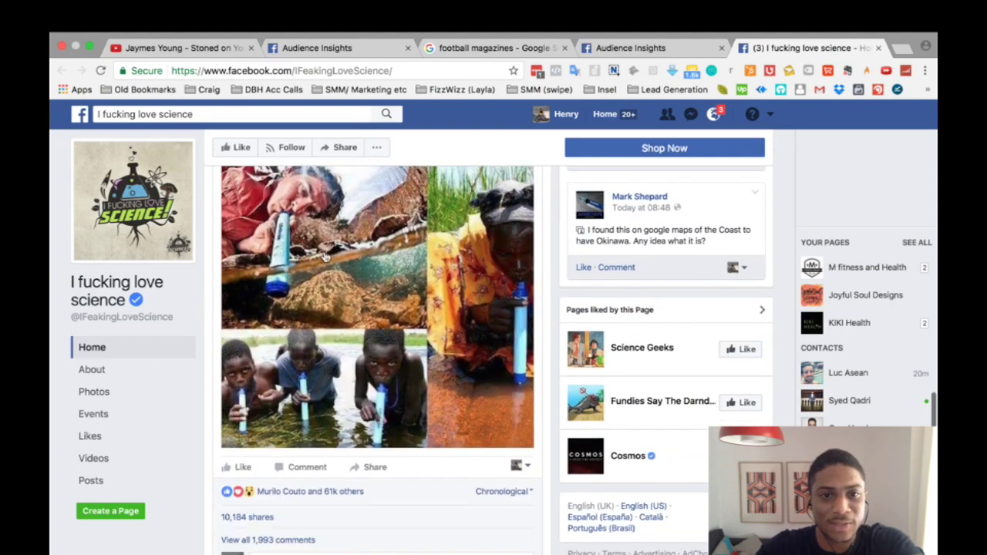
{"action": "scroll", "coordinate": [325, 257], "scroll_direction": "down", "scroll_amount": 1}
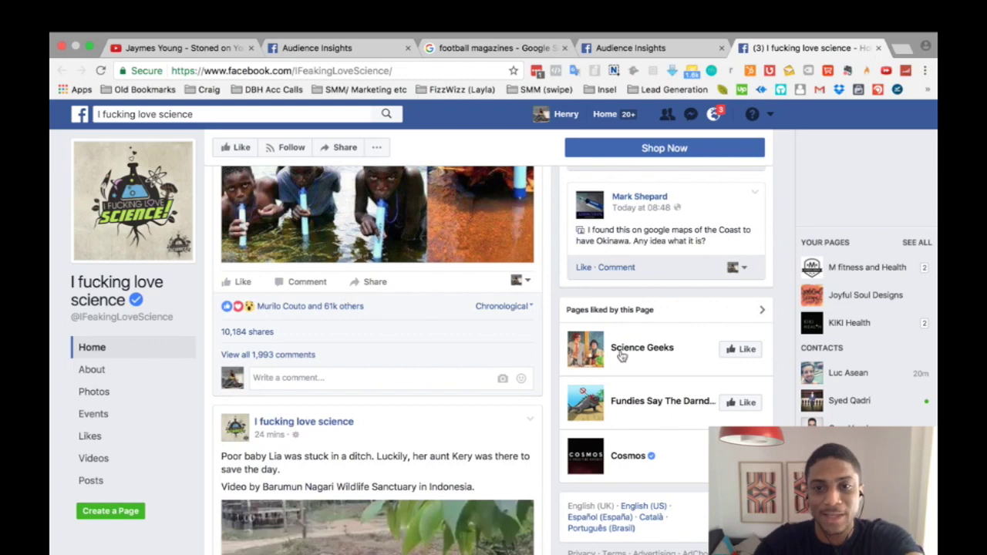
{"action": "left_click", "coordinate": [881, 50]}
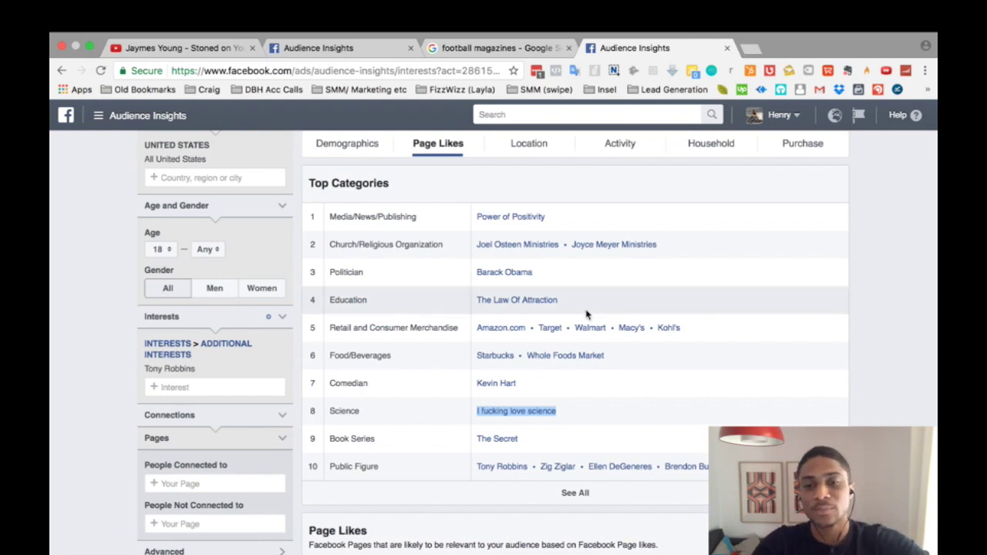
- Switch to the Google results for football magazines and search for yoga magazines instead
{"action": "scroll", "coordinate": [586, 315], "scroll_direction": "up", "scroll_amount": 2}
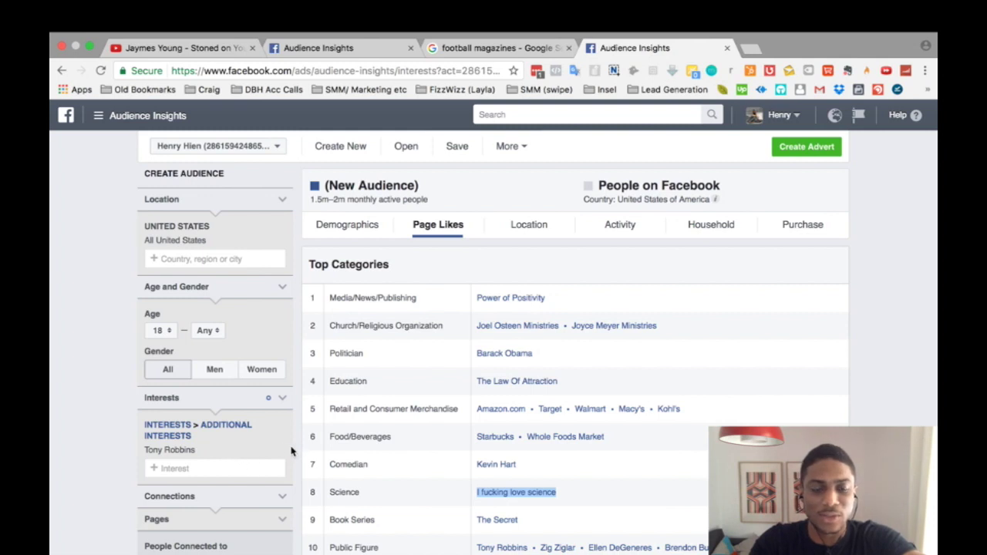
{"action": "left_click", "coordinate": [507, 50]}
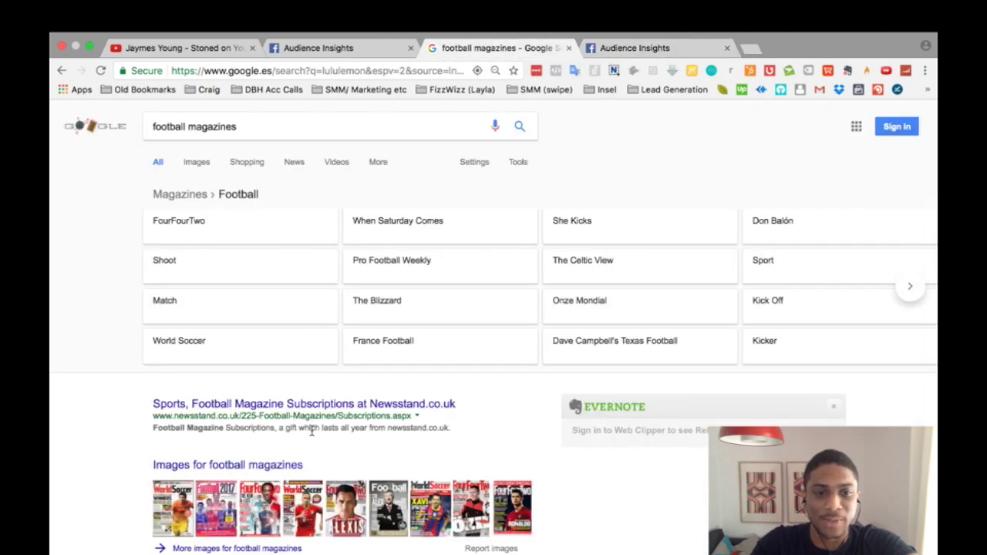
{"action": "scroll", "coordinate": [310, 433], "scroll_direction": "down", "scroll_amount": 2}
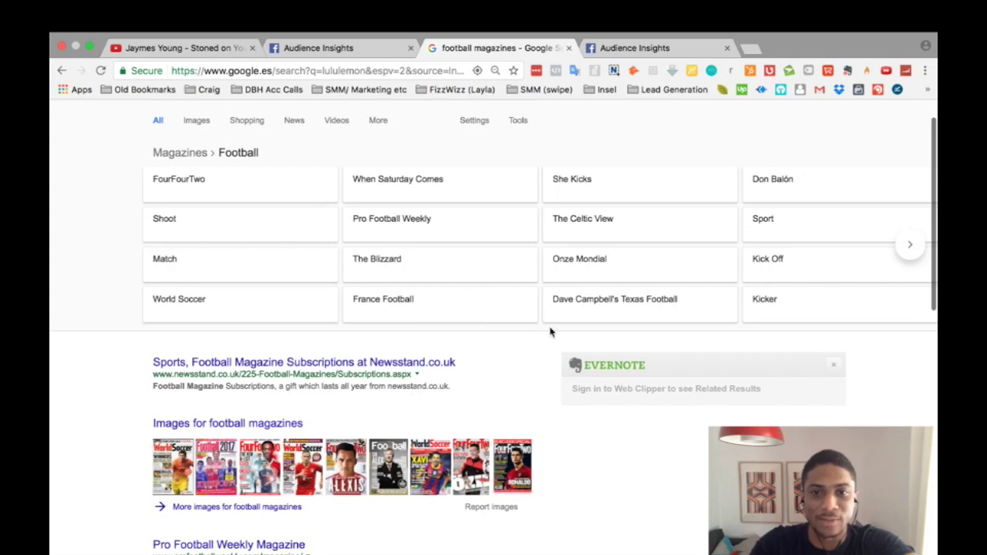
{"action": "scroll", "coordinate": [519, 277], "scroll_direction": "up", "scroll_amount": 1}
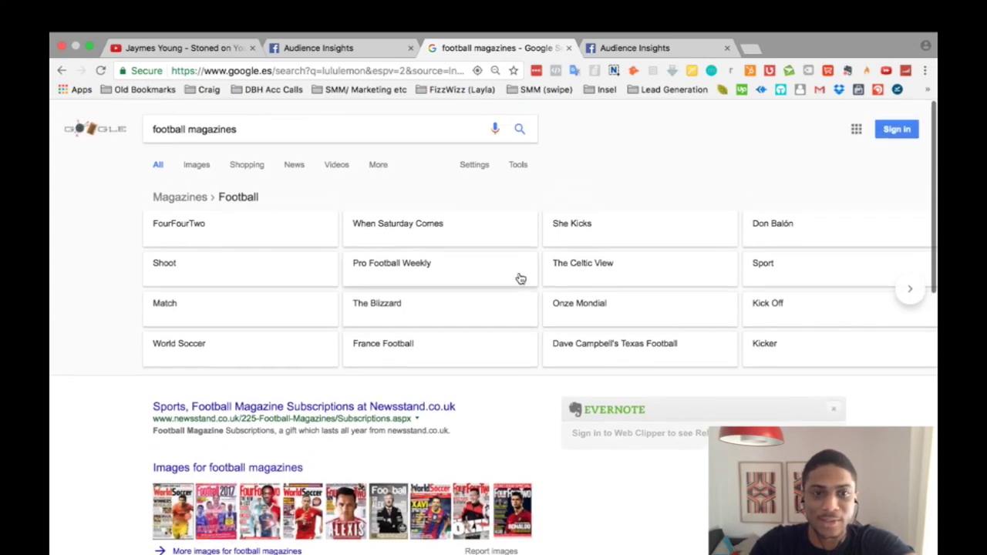
{"action": "triple_click", "coordinate": [170, 126]}
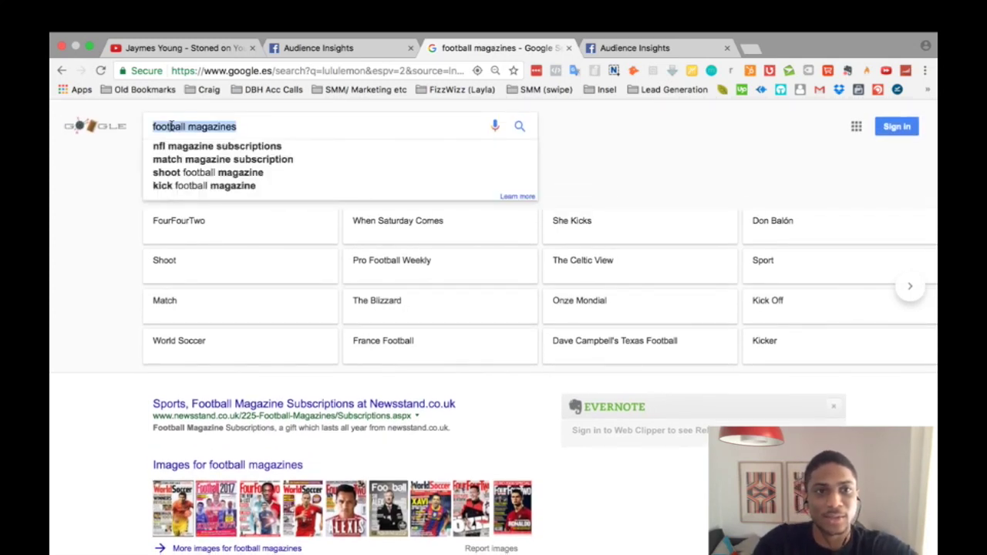
{"action": "type", "text": "yoga ma"}
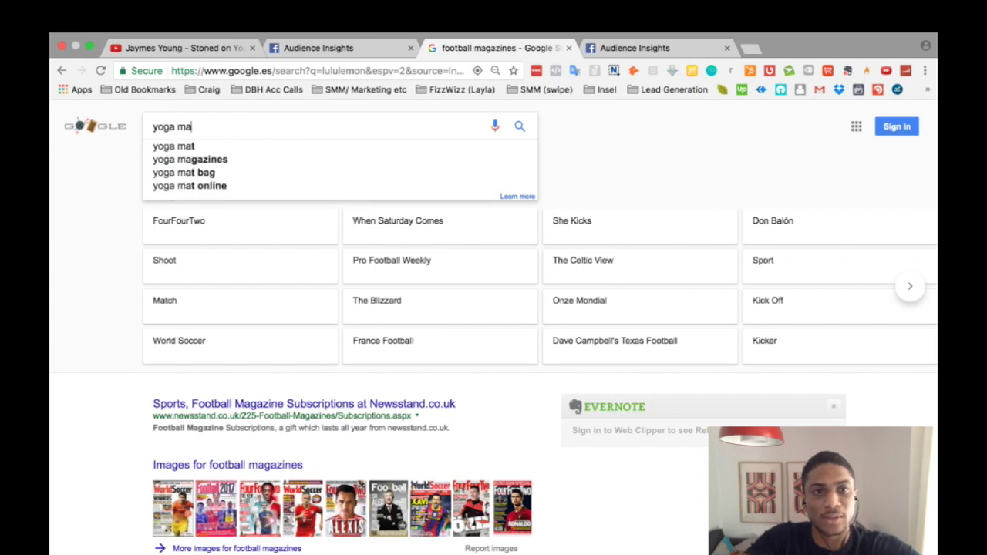
{"action": "type", "text": "gazines"}
{"action": "key", "text": "Return"}
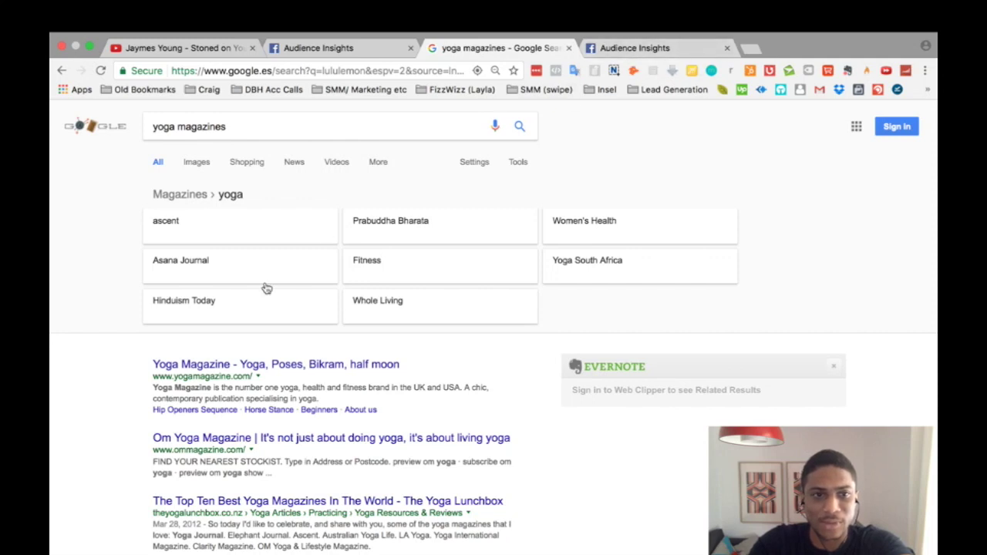
- Return to the Audience Insights page and remove the Tony Robbins interest from the audience
{"action": "left_click", "coordinate": [672, 54]}
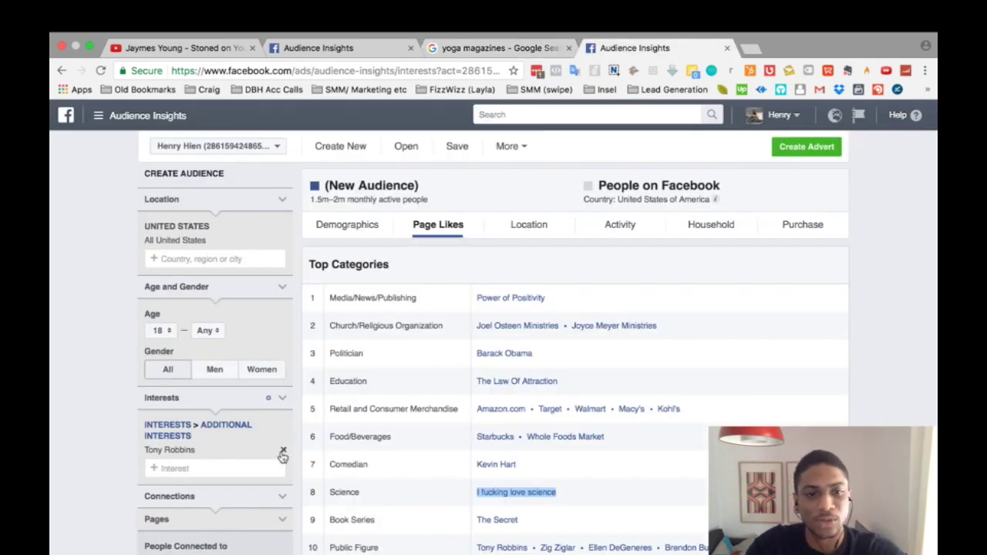
{"action": "left_click", "coordinate": [283, 453]}
- Try to find Asana Journal as an interest for the audience and clear the entry
{"action": "left_click", "coordinate": [223, 431]}
{"action": "type", "text": "s"}
{"action": "key", "text": "BackSpace"}
{"action": "type", "text": "asana journa"}
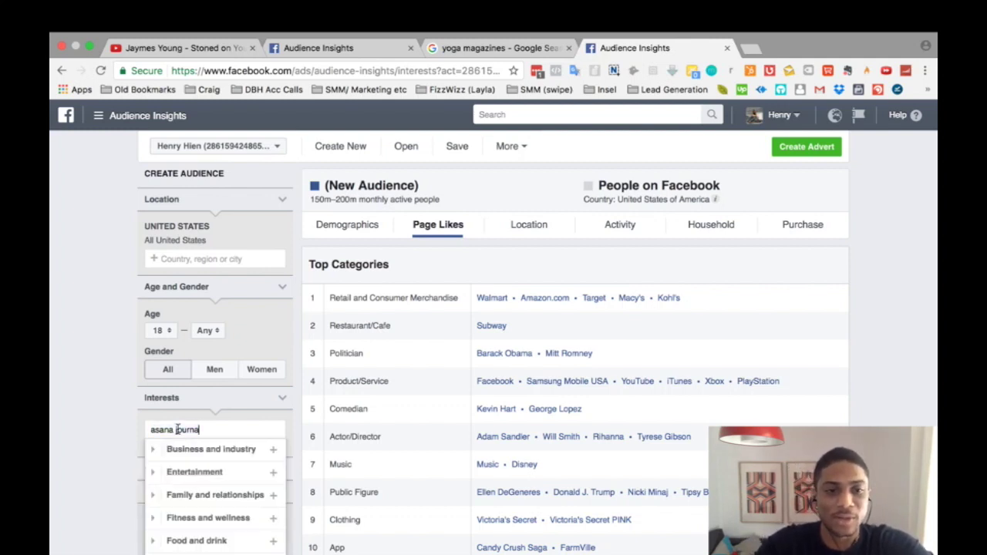
{"action": "triple_click", "coordinate": [200, 426]}
{"action": "left_click", "coordinate": [200, 427]}
{"action": "triple_click", "coordinate": [200, 427]}
{"action": "key", "text": "BackSpace"}
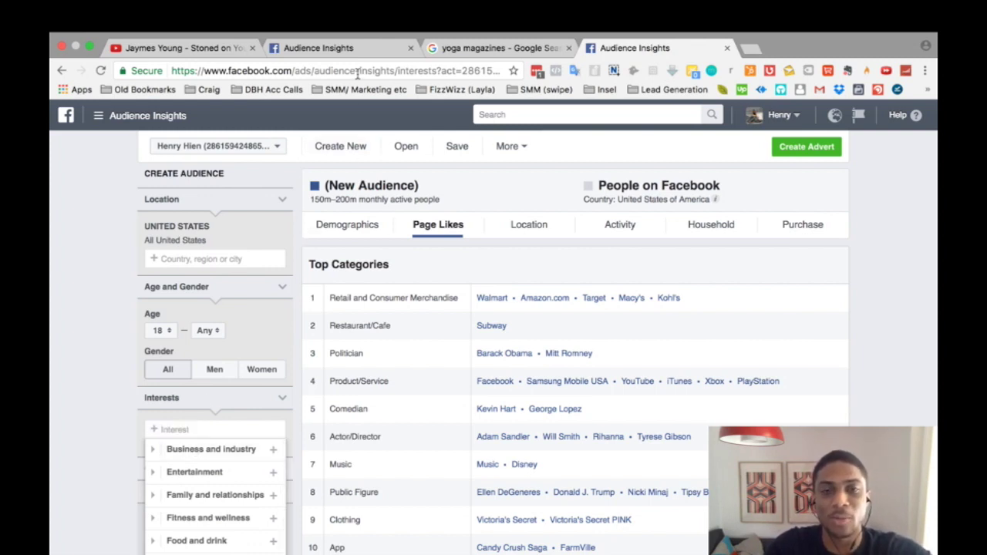
- Check the yoga magazine search results again and add Yoga Magazine as the audience's interest
{"action": "left_click", "coordinate": [471, 48]}
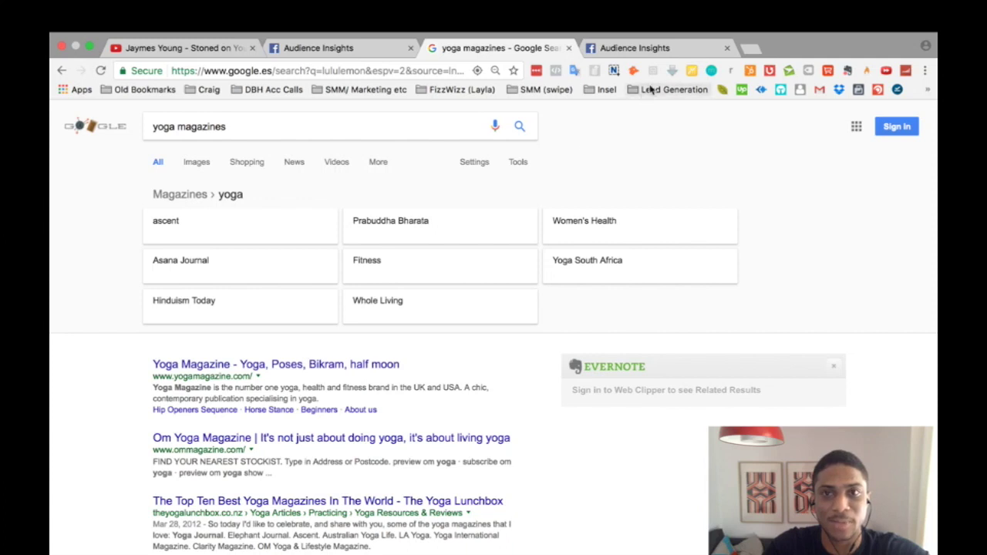
{"action": "left_click", "coordinate": [673, 49]}
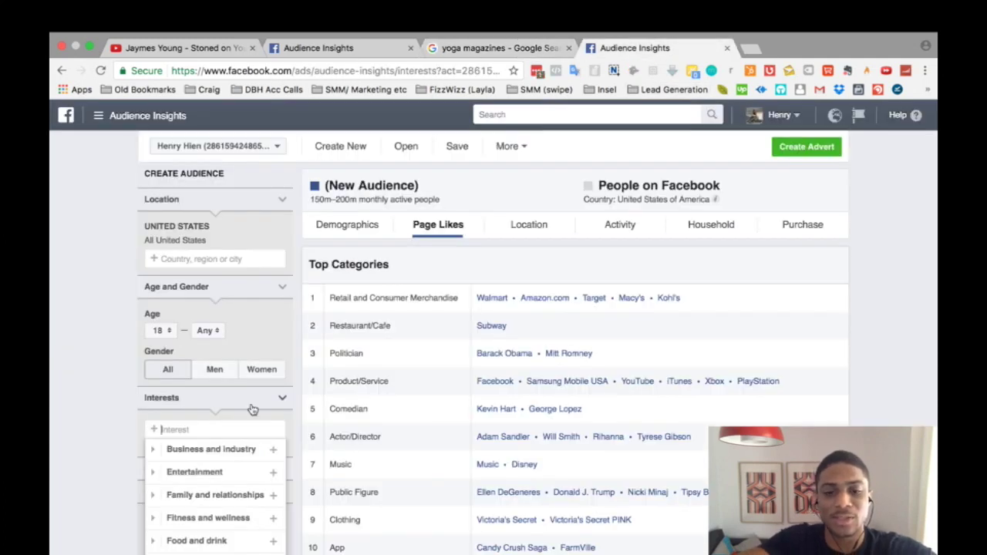
{"action": "type", "text": "yoga maga"}
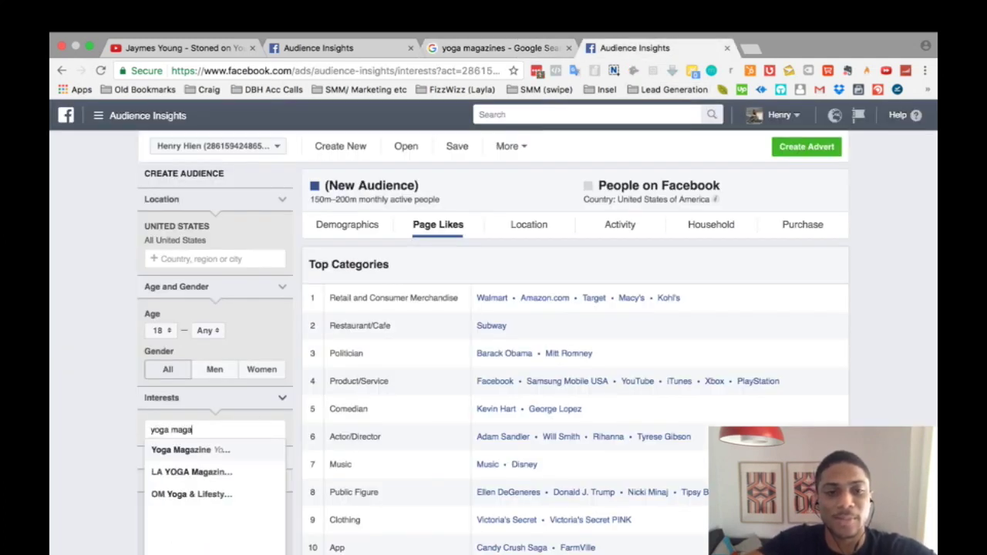
{"action": "left_click", "coordinate": [228, 451]}
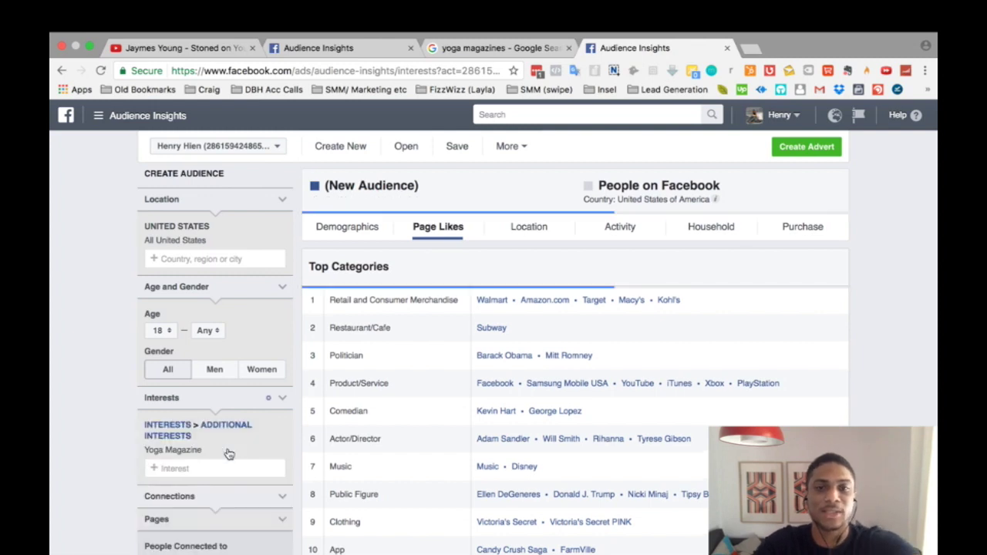
{"action": "left_click", "coordinate": [102, 392]}
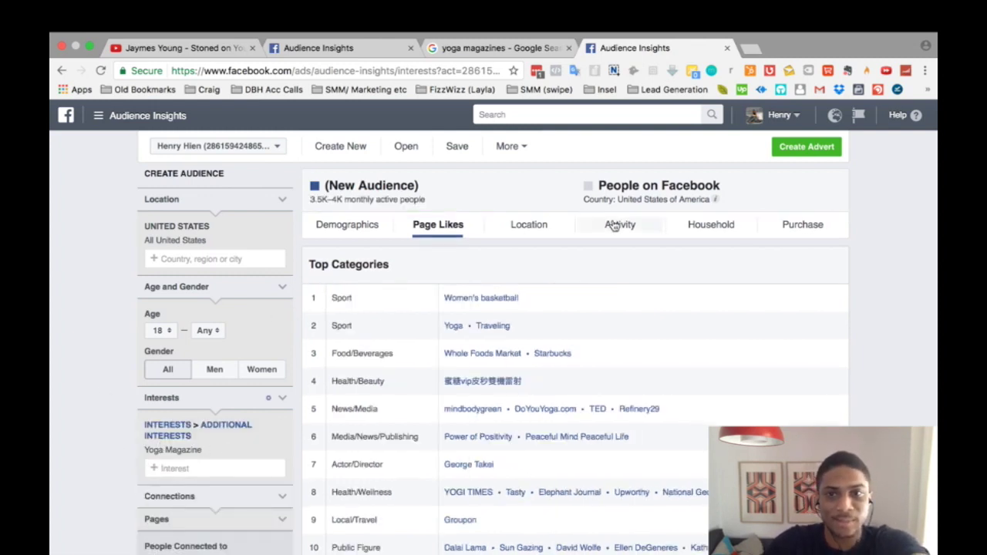
- Examine the Yoga Magazine audience's demographics, including the age and gender split and the lifestyle groups
{"action": "left_click", "coordinate": [354, 228]}
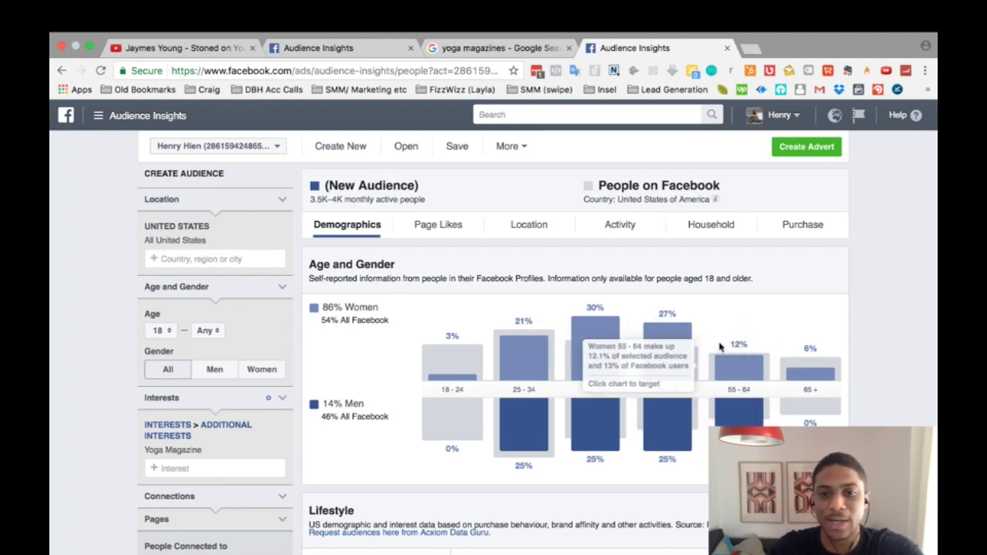
{"action": "scroll", "coordinate": [719, 343], "scroll_direction": "down", "scroll_amount": 4}
{"action": "scroll", "coordinate": [719, 347], "scroll_direction": "down", "scroll_amount": 2}
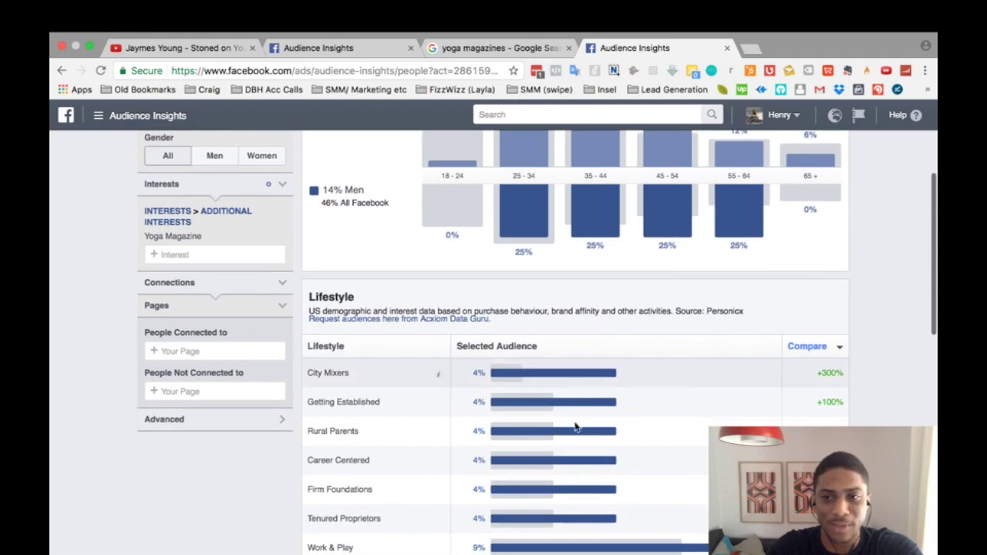
{"action": "scroll", "coordinate": [618, 471], "scroll_direction": "down", "scroll_amount": 2}
{"action": "scroll", "coordinate": [617, 471], "scroll_direction": "up", "scroll_amount": 9}
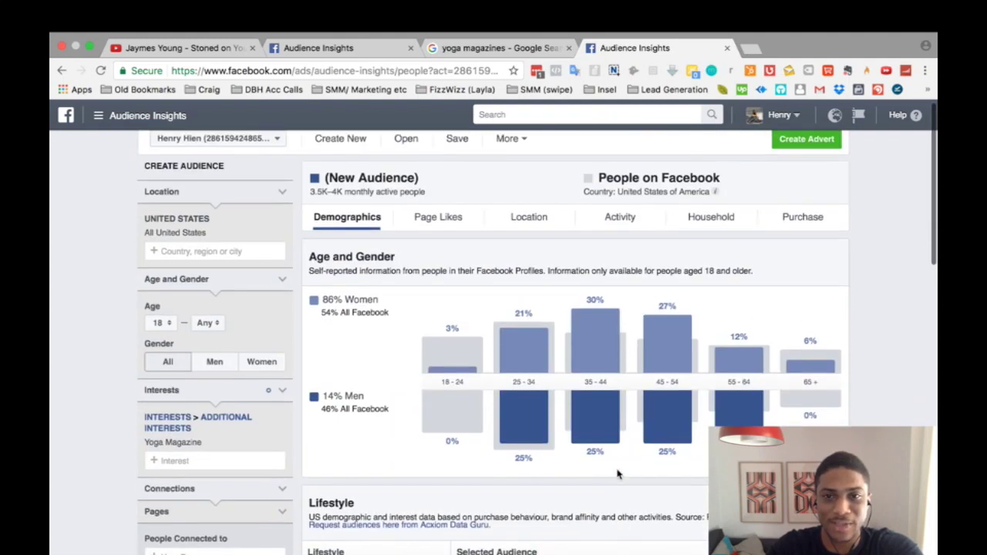
- Compare the Yoga Magazine audience's frequency of pages liked and comments with people on Facebook
{"action": "left_click", "coordinate": [622, 225]}
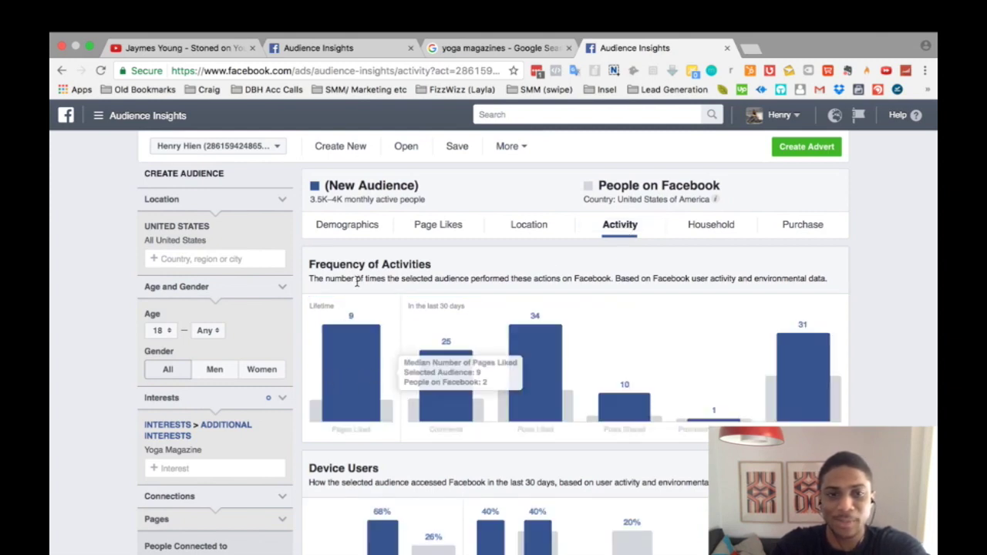
{"action": "mouse_move", "coordinate": [335, 347]}
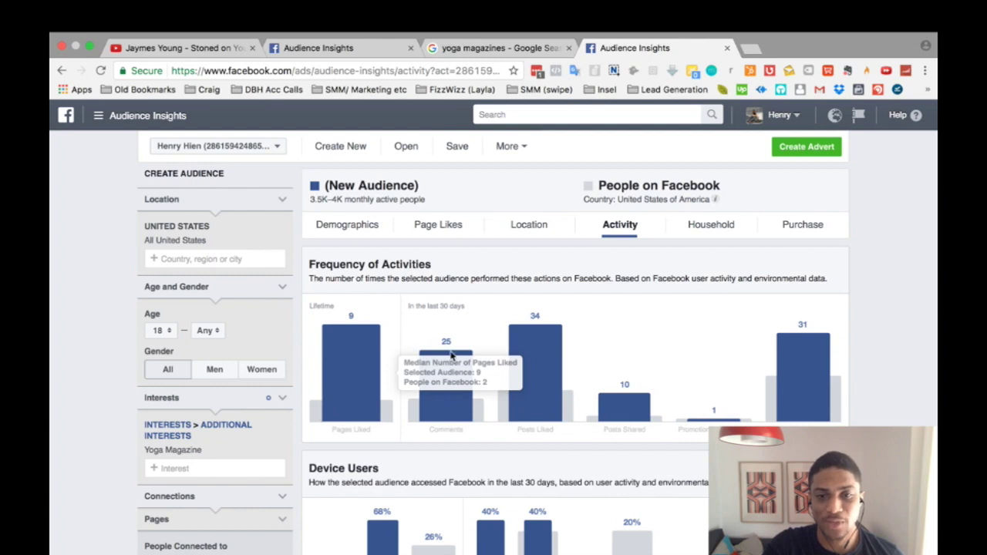
{"action": "mouse_move", "coordinate": [444, 355]}
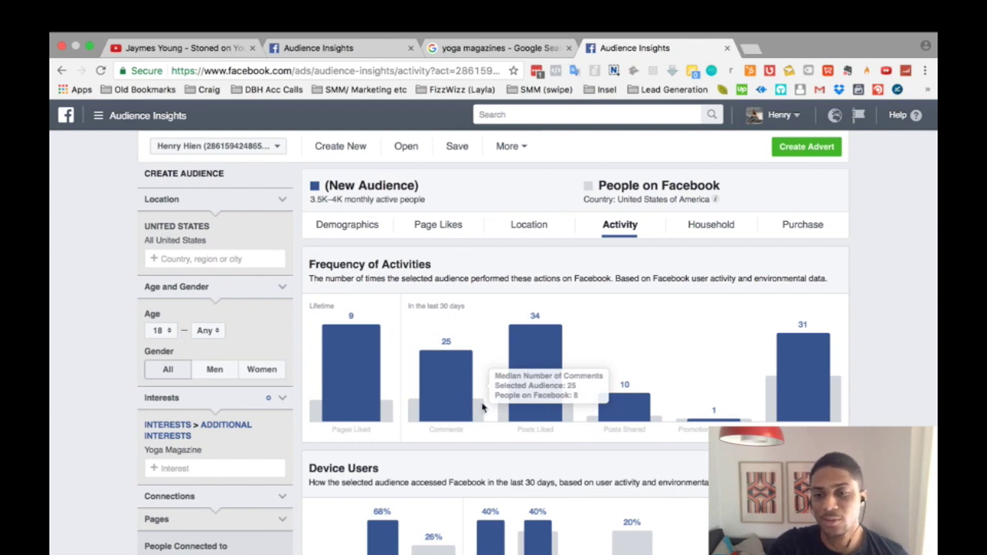
- From the audience's page likes, open Peaceful Mind Peaceful Life, mindbodygreen and George Takei in separate new tabs
{"action": "left_click", "coordinate": [462, 226]}
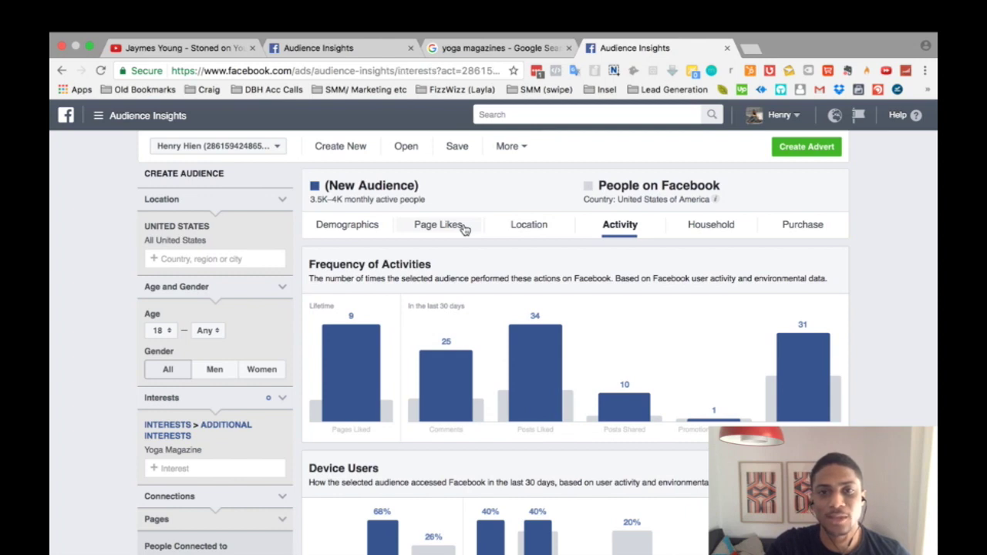
{"action": "scroll", "coordinate": [502, 362], "scroll_direction": "down", "scroll_amount": 2}
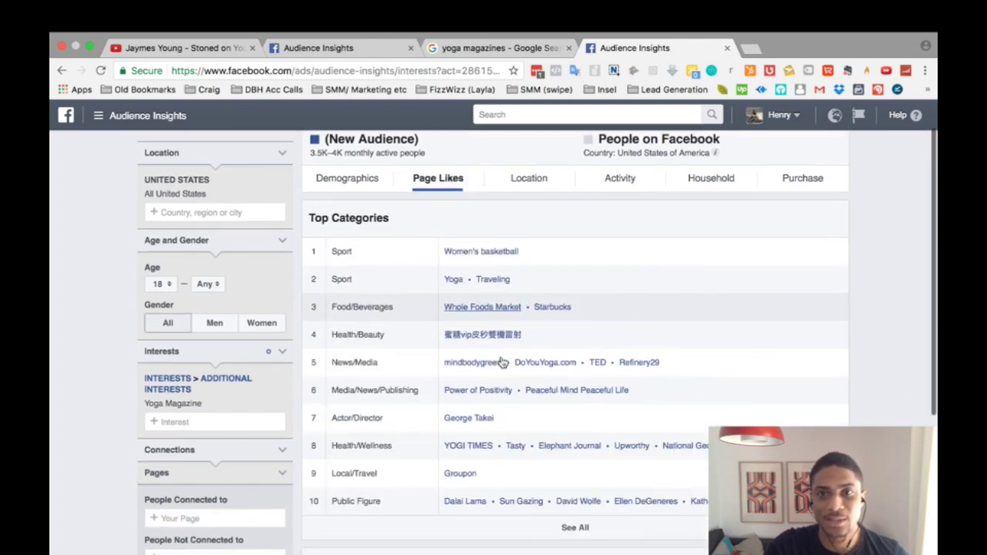
{"action": "right_click", "coordinate": [544, 394]}
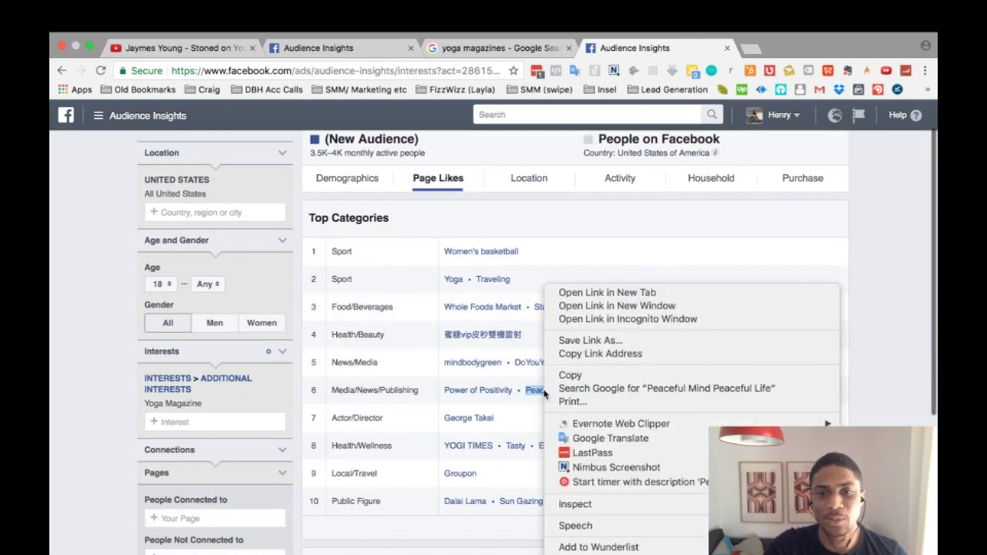
{"action": "left_click", "coordinate": [579, 293]}
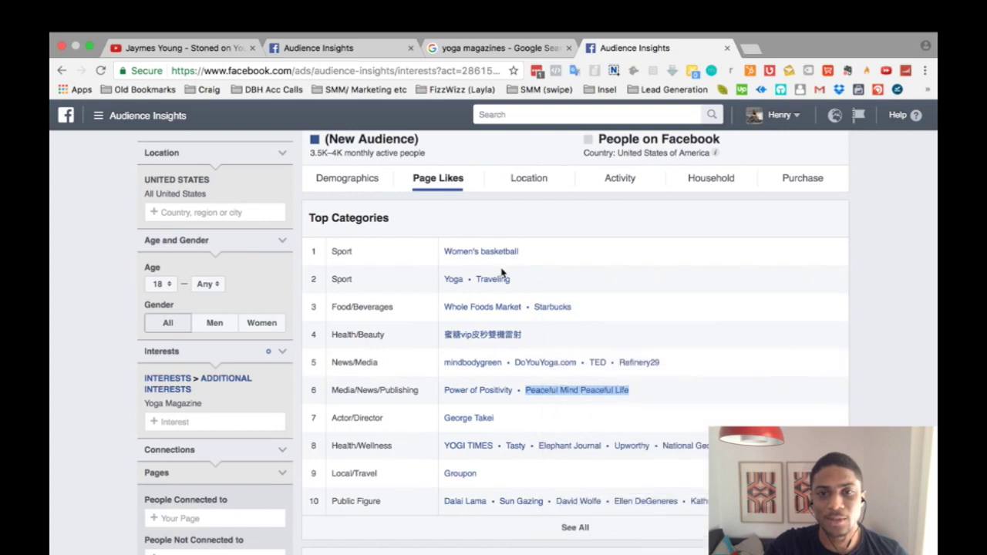
{"action": "right_click", "coordinate": [478, 368]}
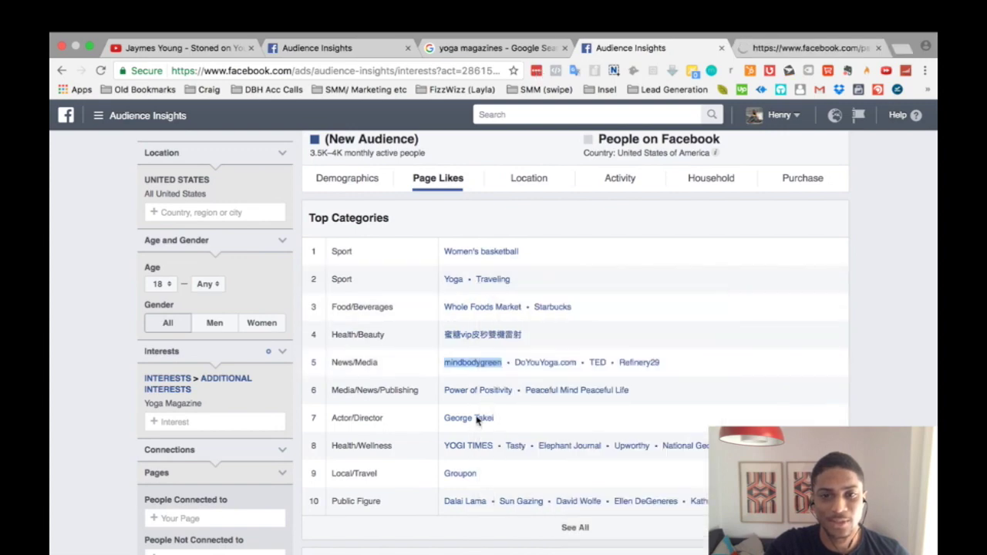
{"action": "left_click", "coordinate": [512, 293]}
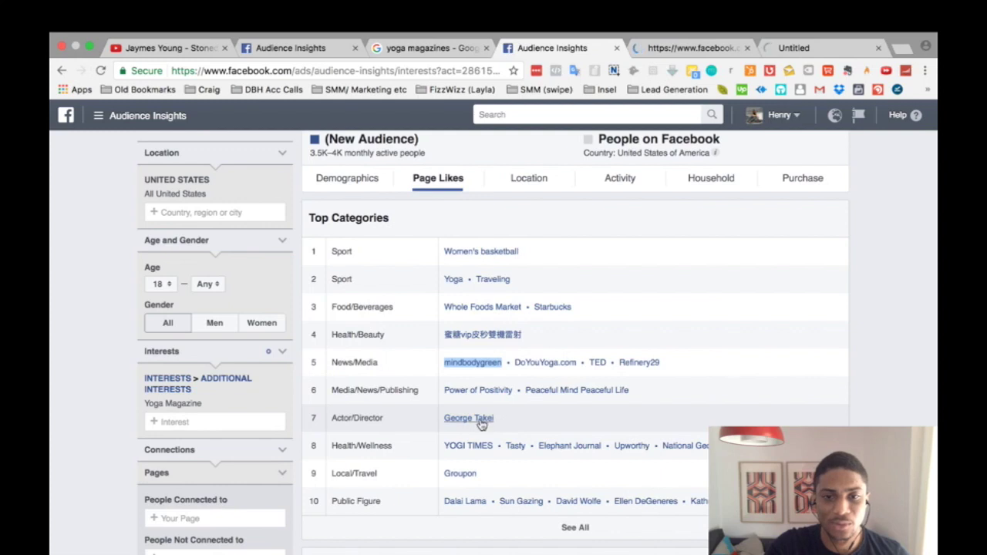
{"action": "right_click", "coordinate": [480, 419]}
{"action": "left_click", "coordinate": [532, 294]}
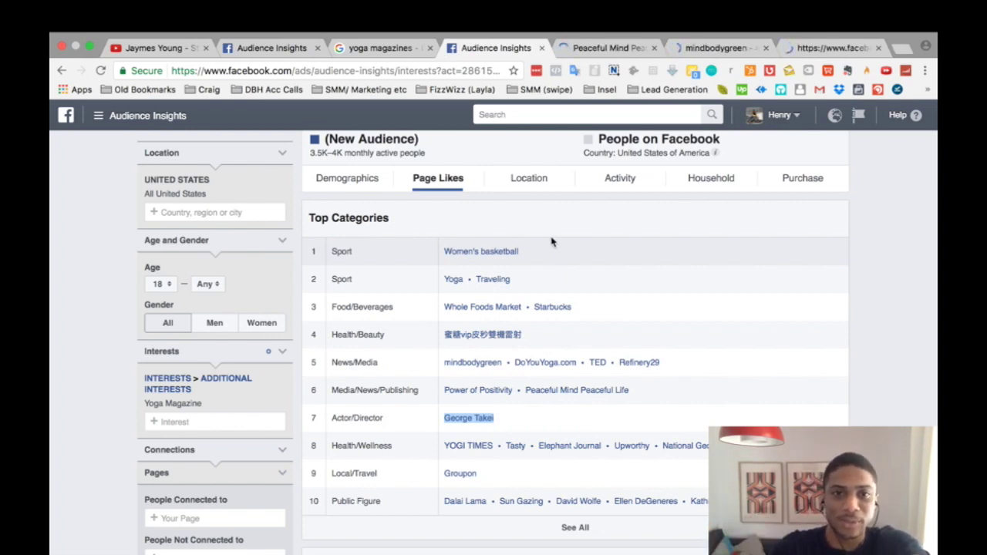
- Review the Yoga Magazine audience's monthly active size and top categories, and view the Peaceful Mind Peaceful Life page
{"action": "scroll", "coordinate": [554, 236], "scroll_direction": "up", "scroll_amount": 2}
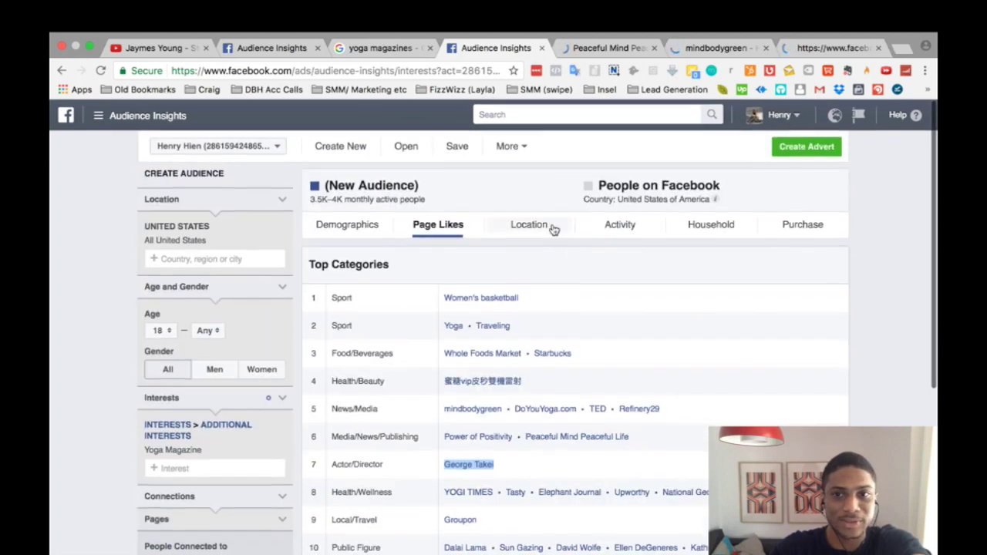
{"action": "left_click", "coordinate": [609, 48]}
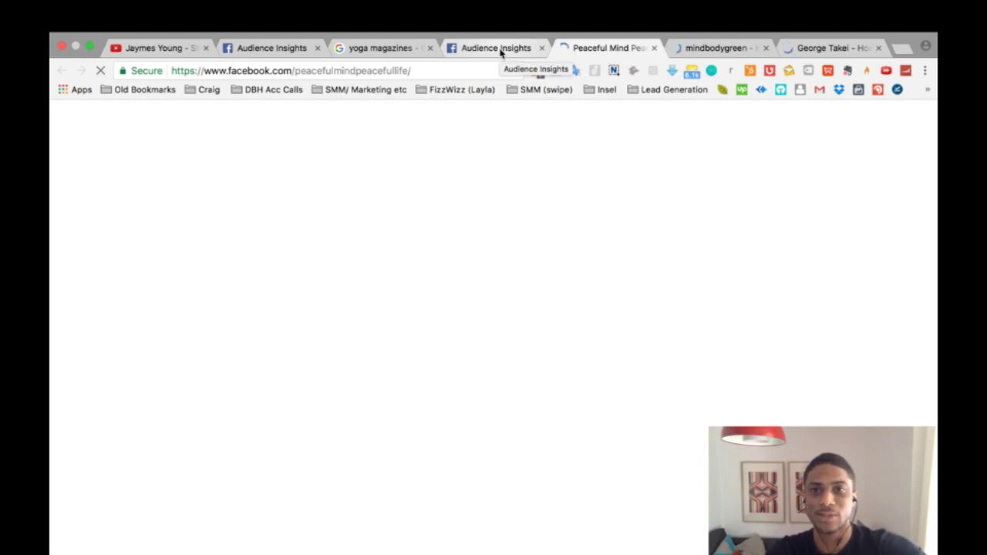
{"action": "left_click", "coordinate": [500, 50]}
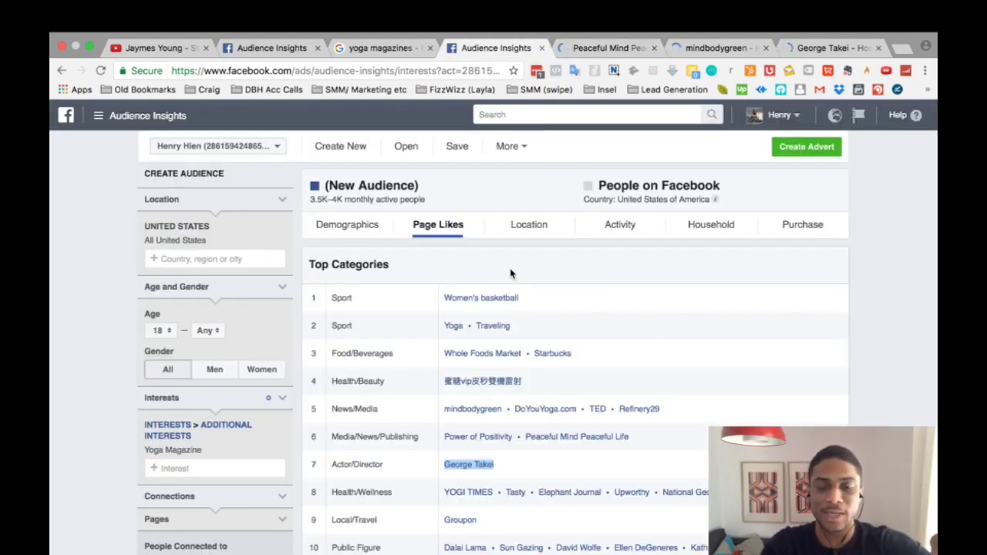
{"action": "scroll", "coordinate": [510, 273], "scroll_direction": "down", "scroll_amount": 2}
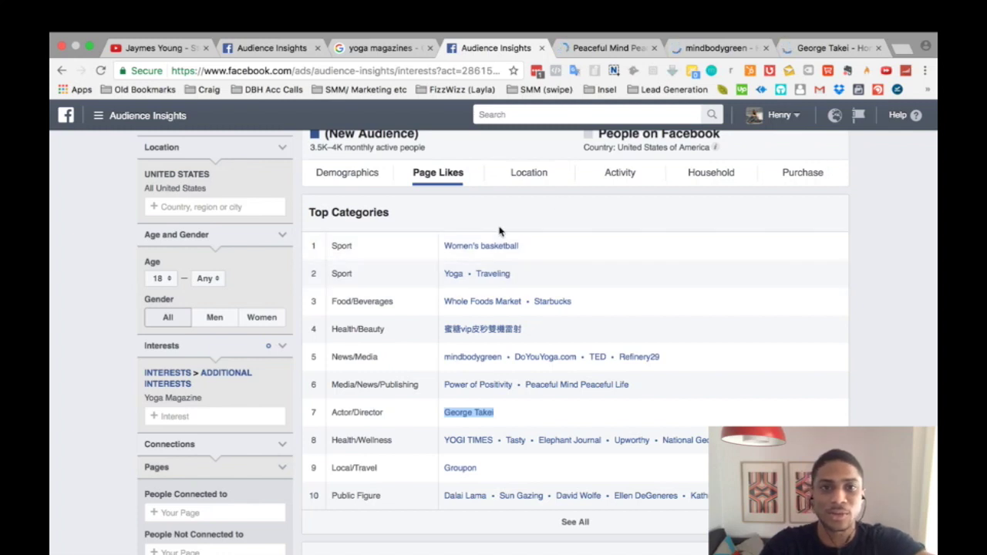
{"action": "scroll", "coordinate": [501, 232], "scroll_direction": "up", "scroll_amount": 2}
{"action": "left_click_drag", "start_coordinate": [311, 195], "coordinate": [344, 195]}
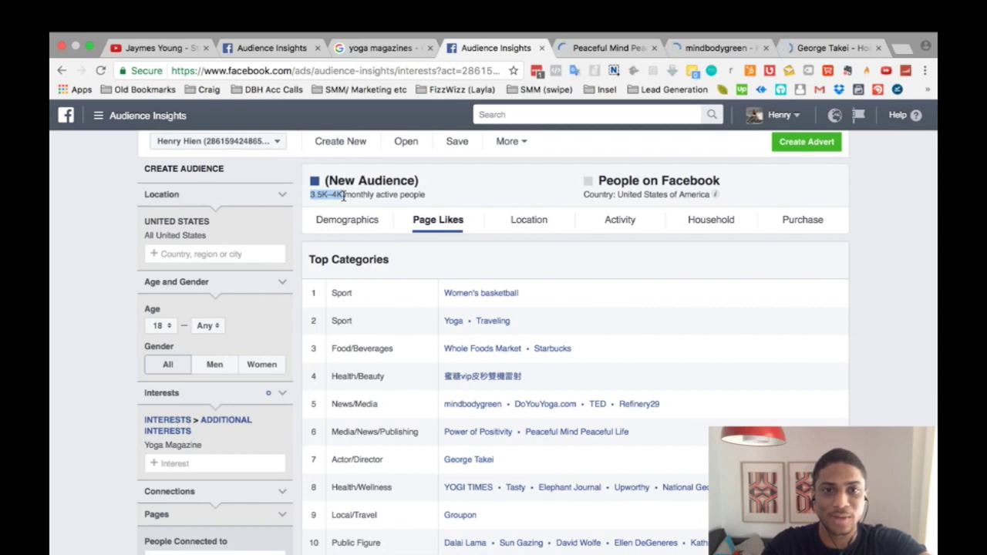
{"action": "left_click_drag", "start_coordinate": [344, 195], "coordinate": [343, 195]}
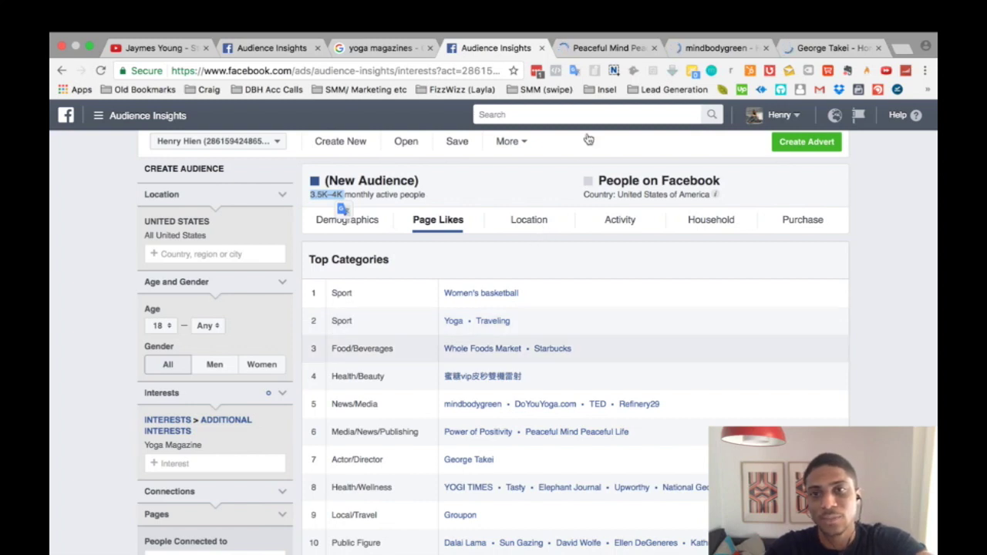
{"action": "left_click", "coordinate": [614, 48]}
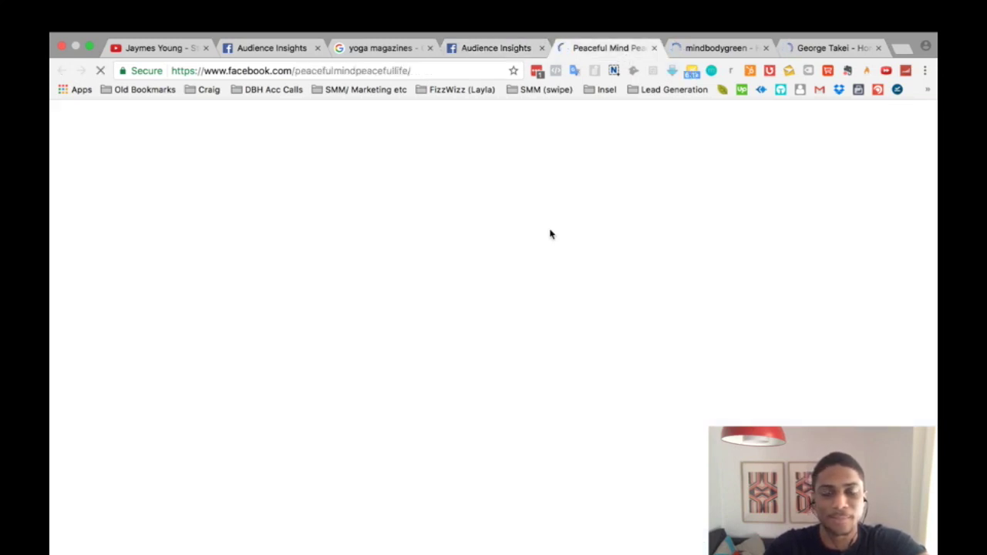
- Check the opened mindbodygreen and George Takei pages, and go back to the Peaceful Mind Peaceful Life page
{"action": "left_click", "coordinate": [710, 49]}
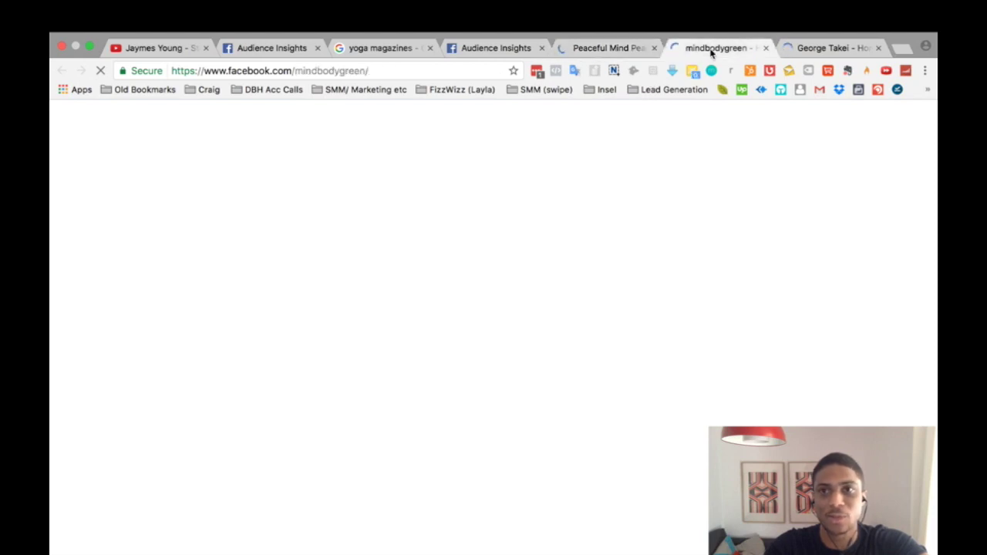
{"action": "left_click", "coordinate": [807, 48]}
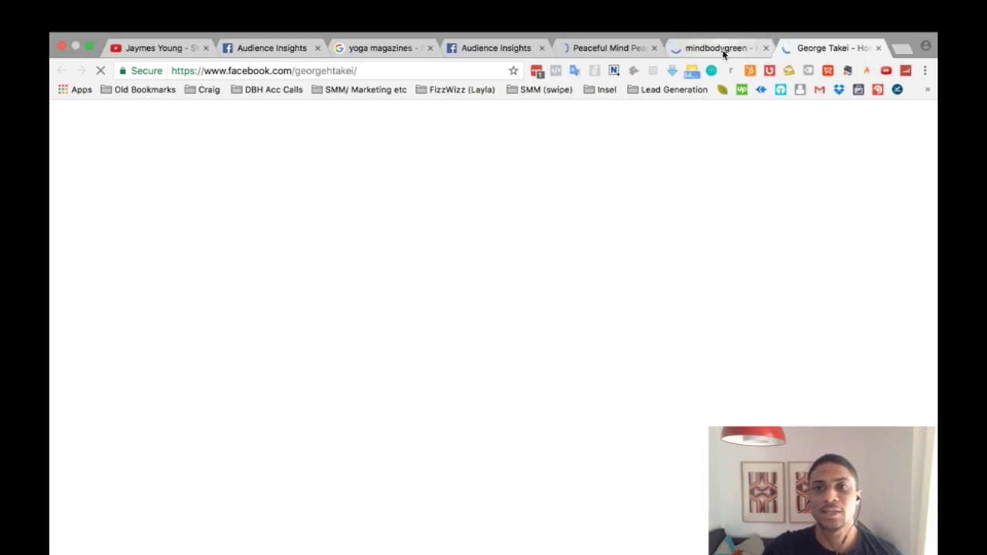
{"action": "left_click", "coordinate": [639, 49]}
- Review the Yoga Magazine audience's top categories in Audience Insights, and bring up the Peaceful Mind Peaceful Life page again
{"action": "left_click", "coordinate": [490, 48]}
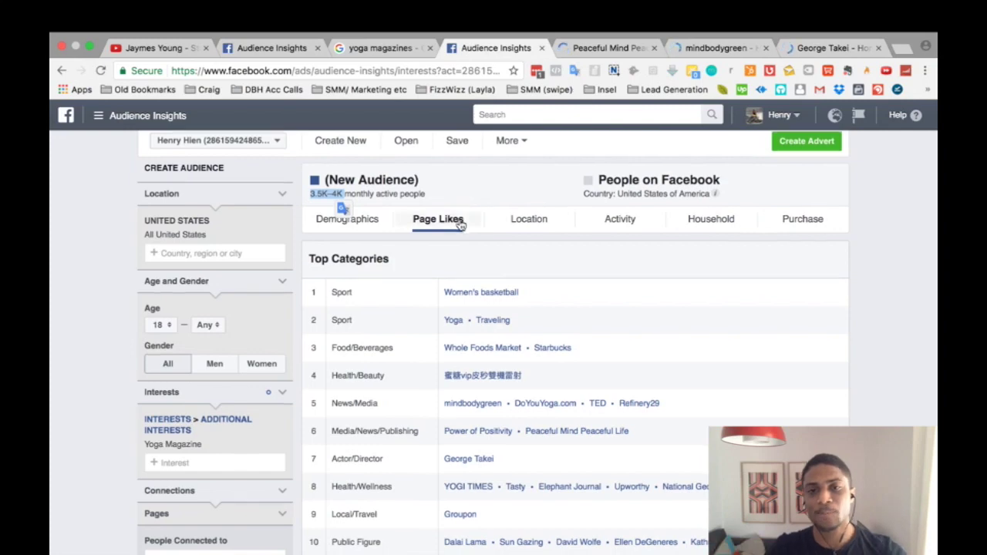
{"action": "scroll", "coordinate": [460, 223], "scroll_direction": "down", "scroll_amount": 3}
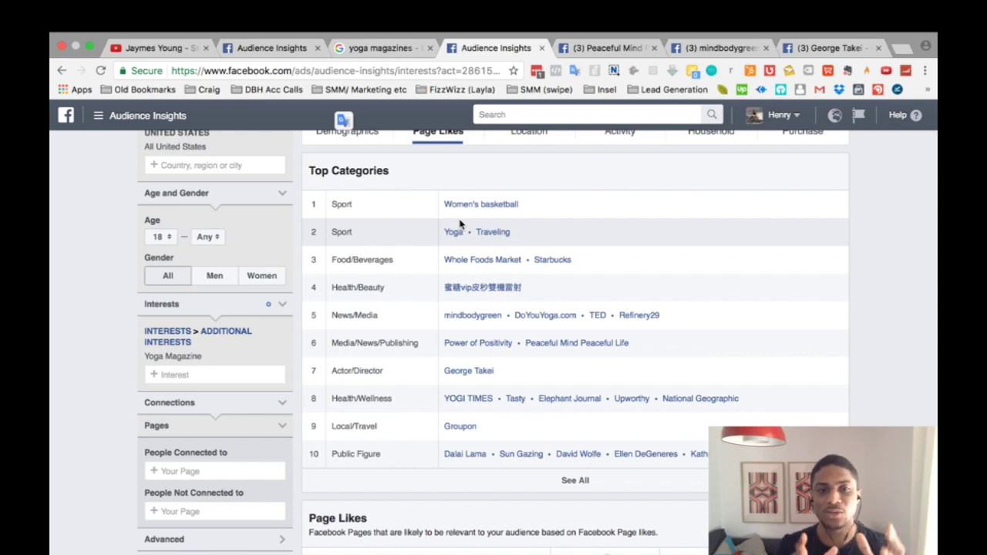
{"action": "scroll", "coordinate": [507, 227], "scroll_direction": "up", "scroll_amount": 2}
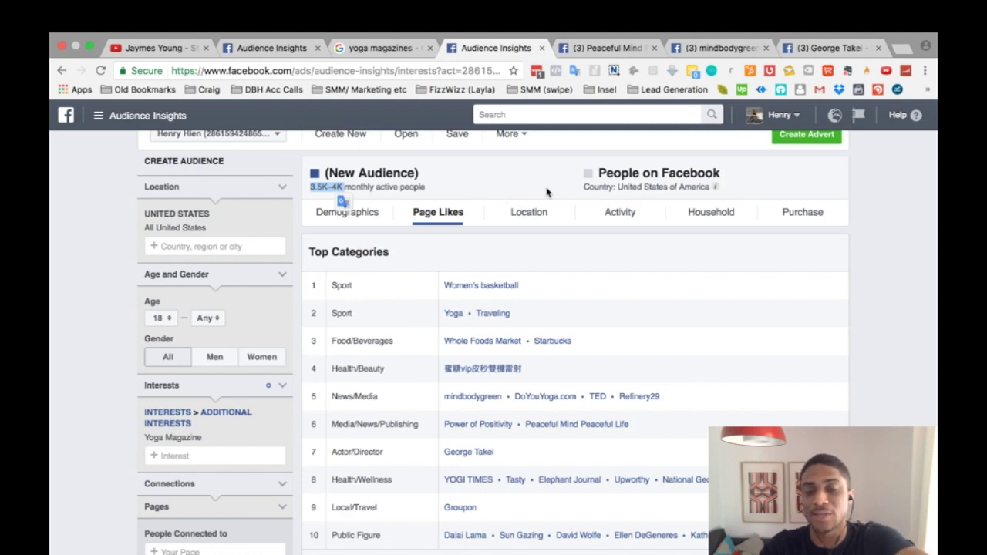
{"action": "left_click", "coordinate": [609, 47]}
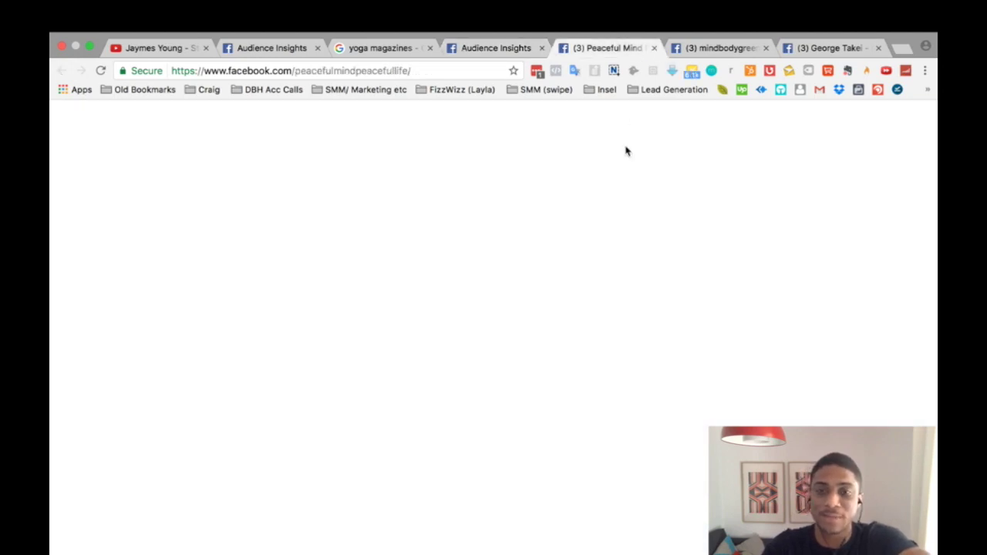